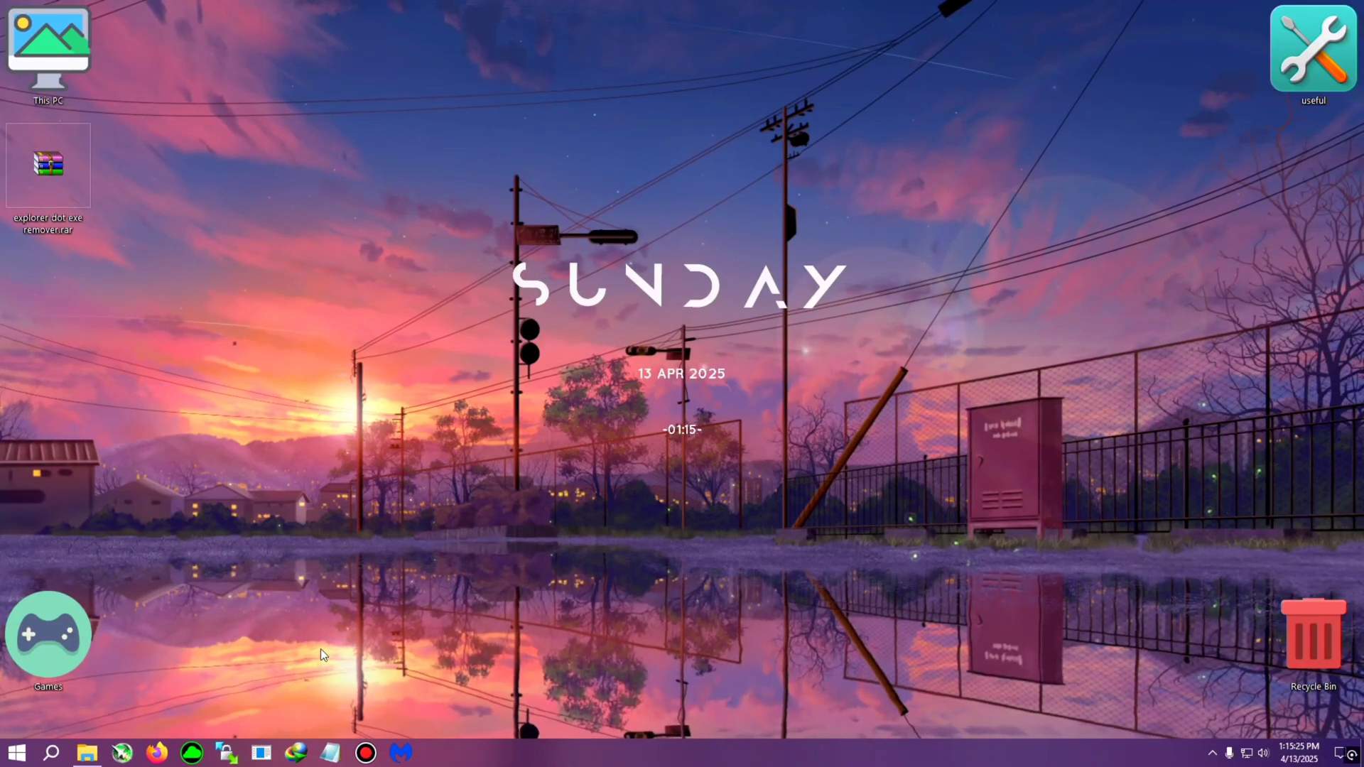
Select the explorer dot exe remover archive, check the Malwarebytes dashboard, then put Malwarebytes away
click(71, 178)
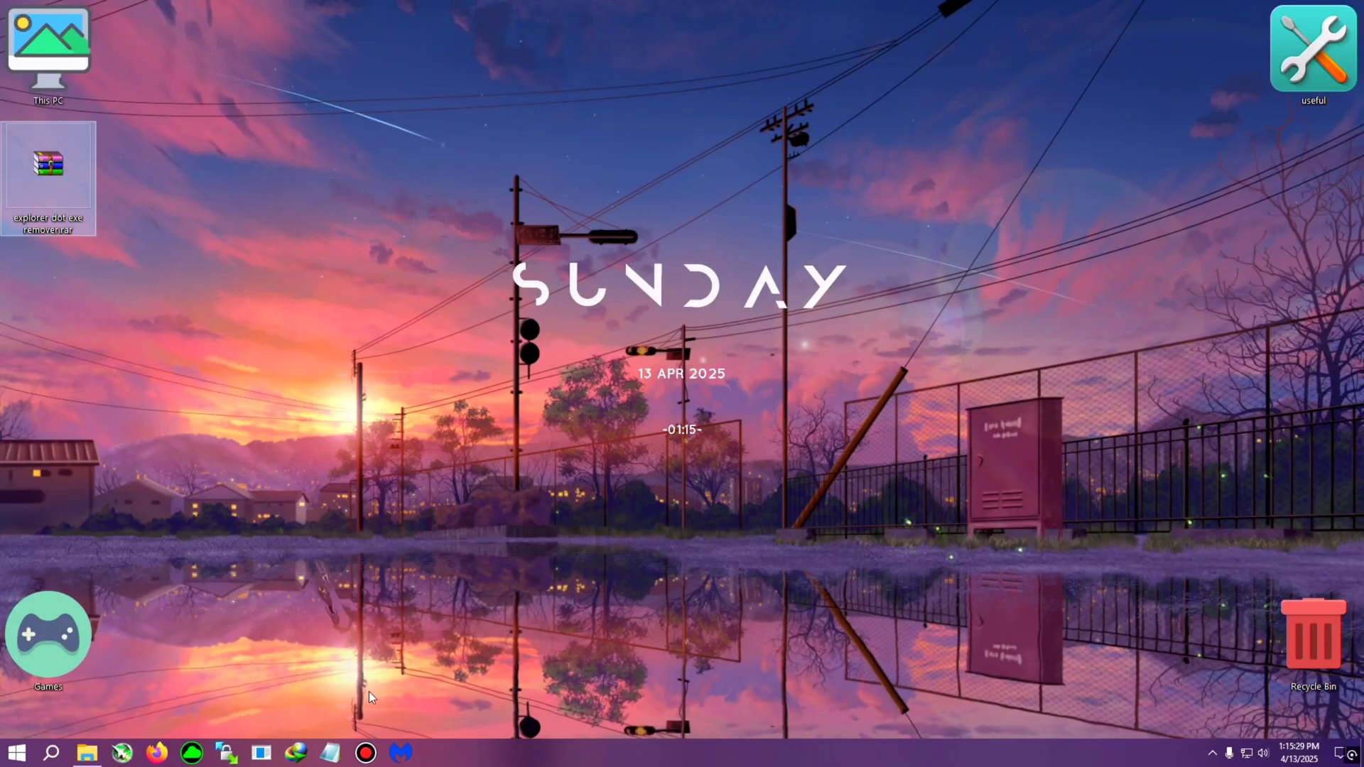
click(400, 752)
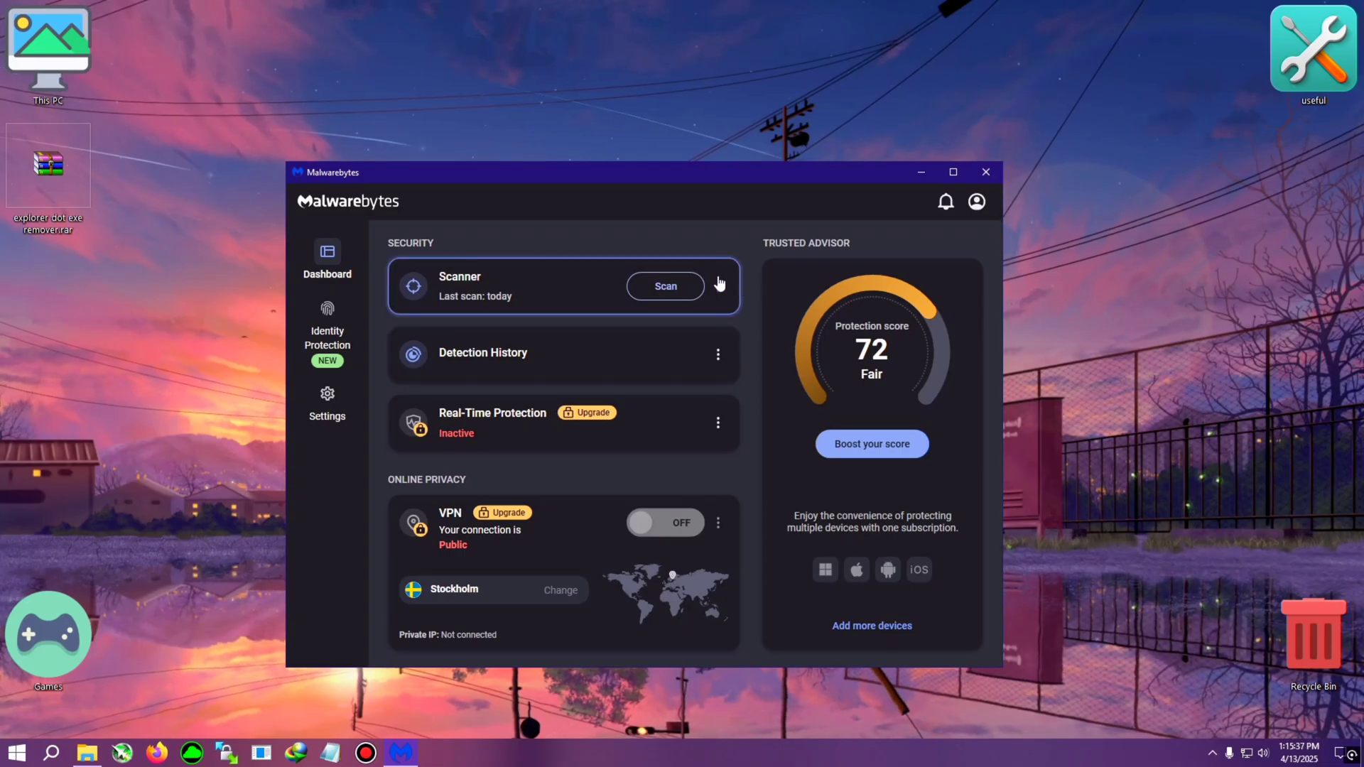
click(920, 173)
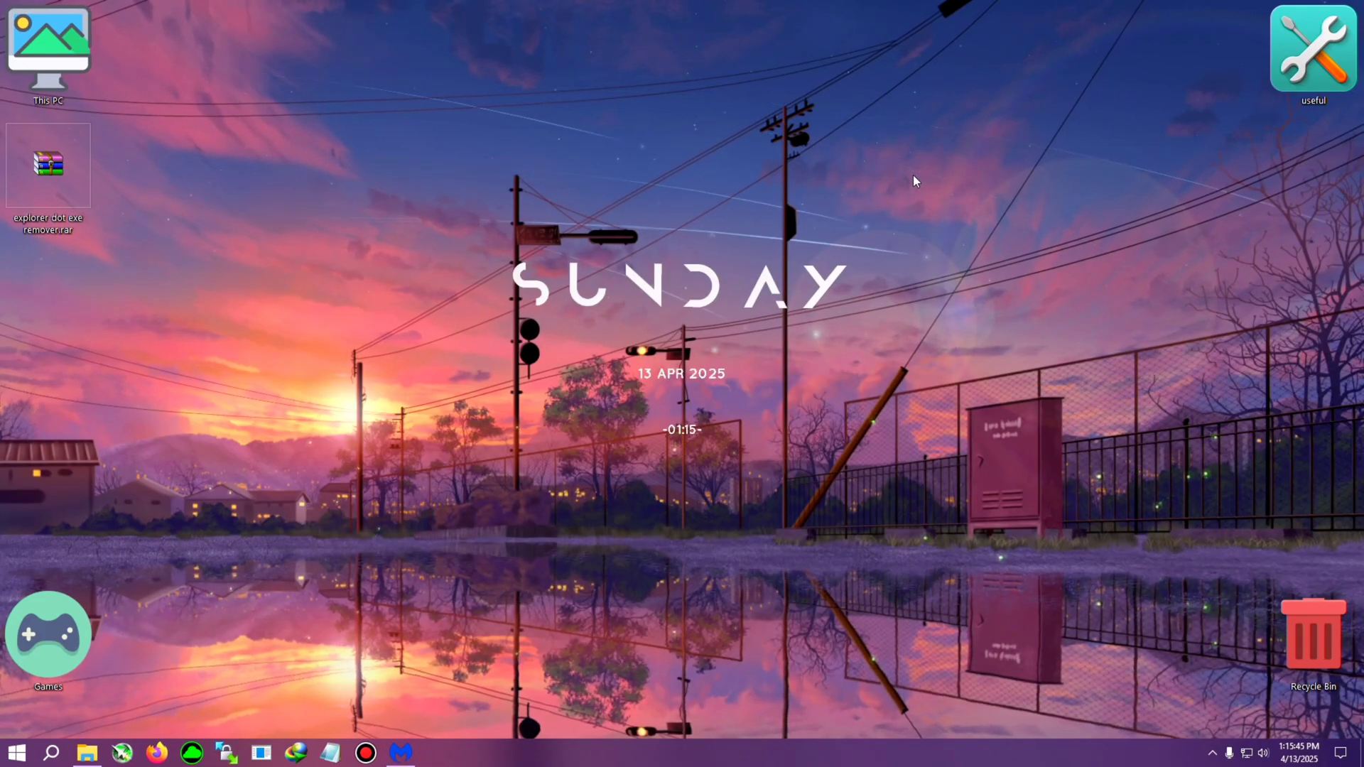
Refresh the desktop from its context menu
right_click(1322, 650)
right_click(892, 245)
click(935, 288)
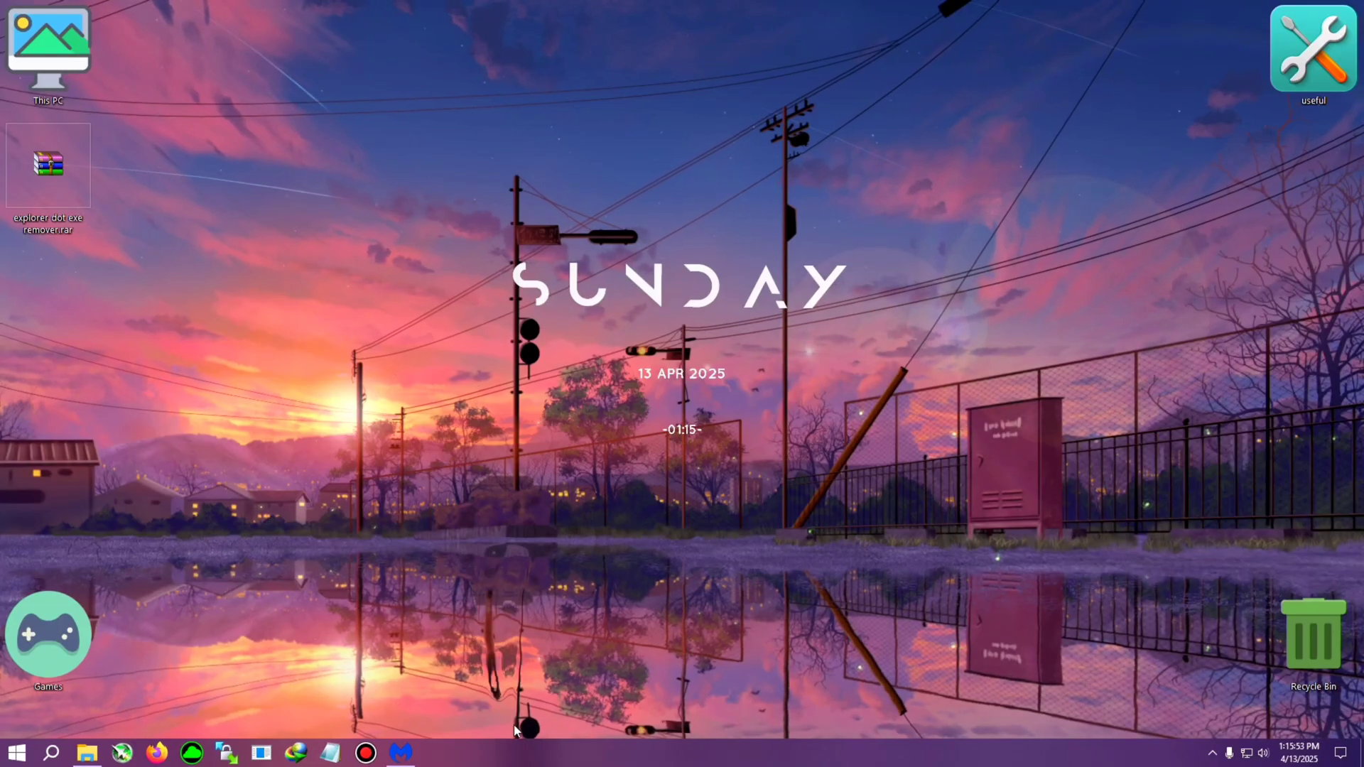
Inspect the running processes in Task Manager, then close it
right_click(572, 753)
click(634, 696)
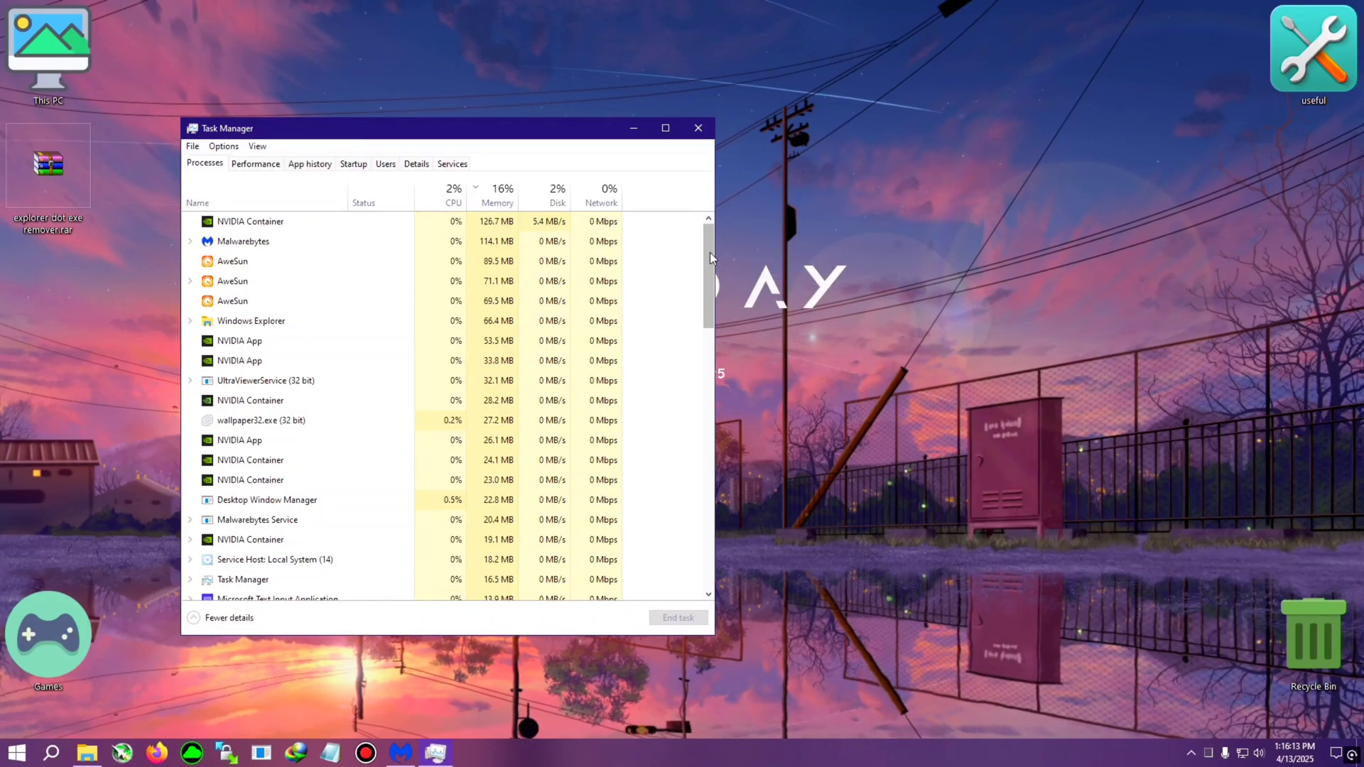
drag(709, 253, 714, 333)
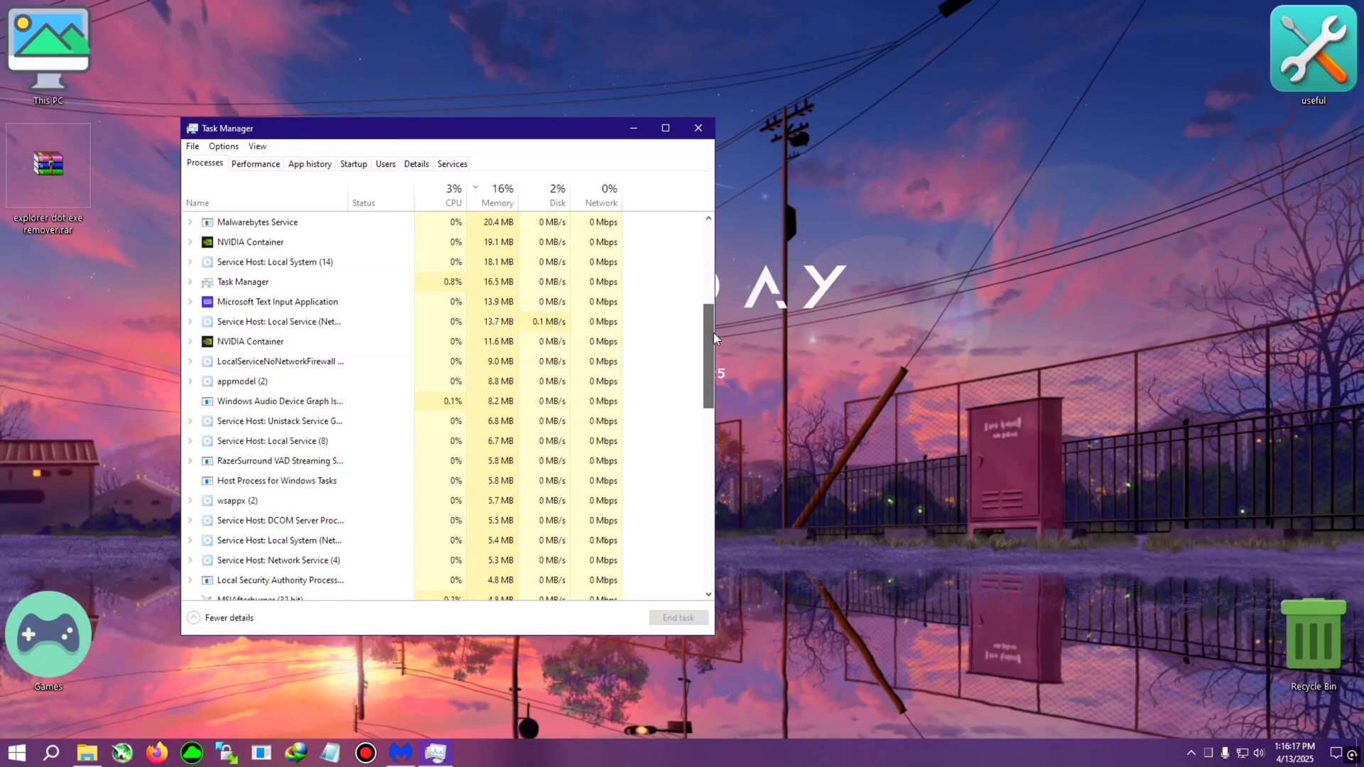
drag(713, 332, 715, 234)
click(698, 127)
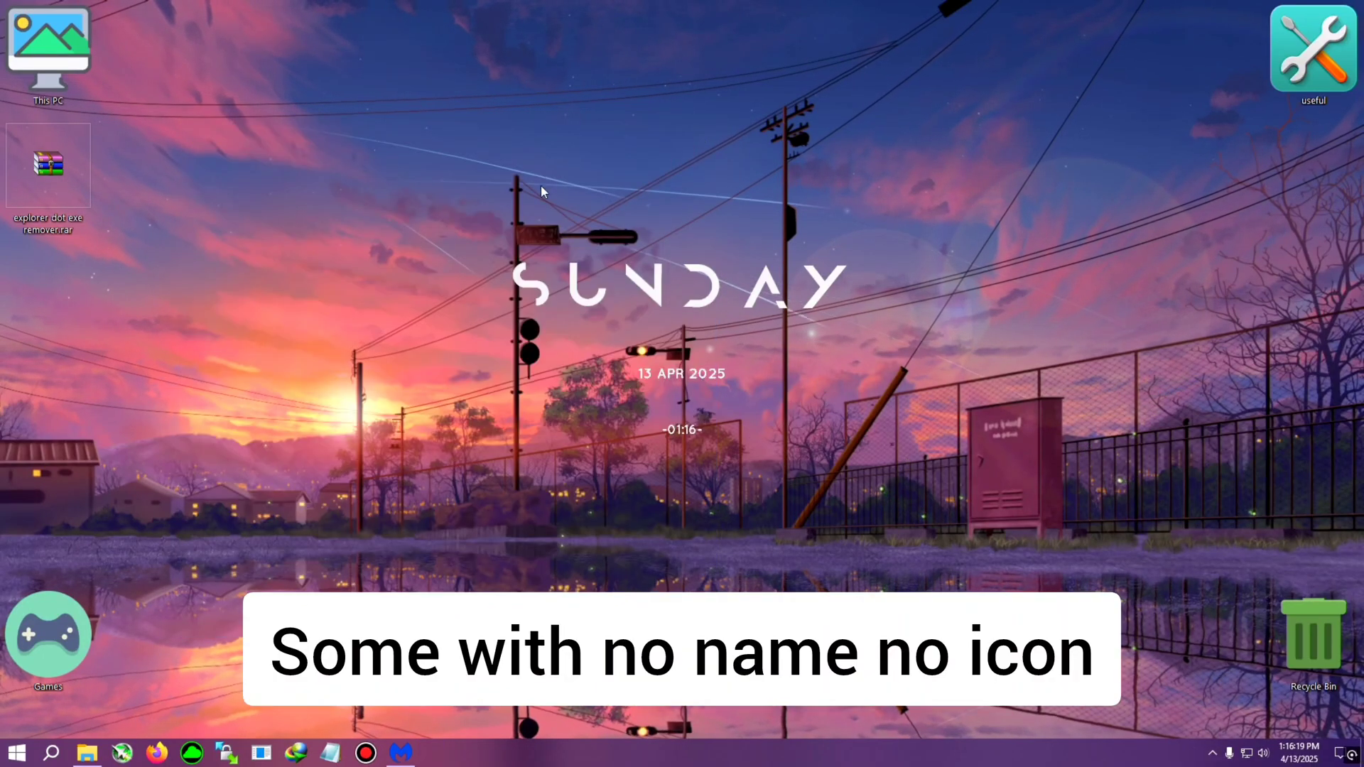
Open and minimize This PC, then bring the Red Dead Redemption 2 folder window forward
double_click(48, 53)
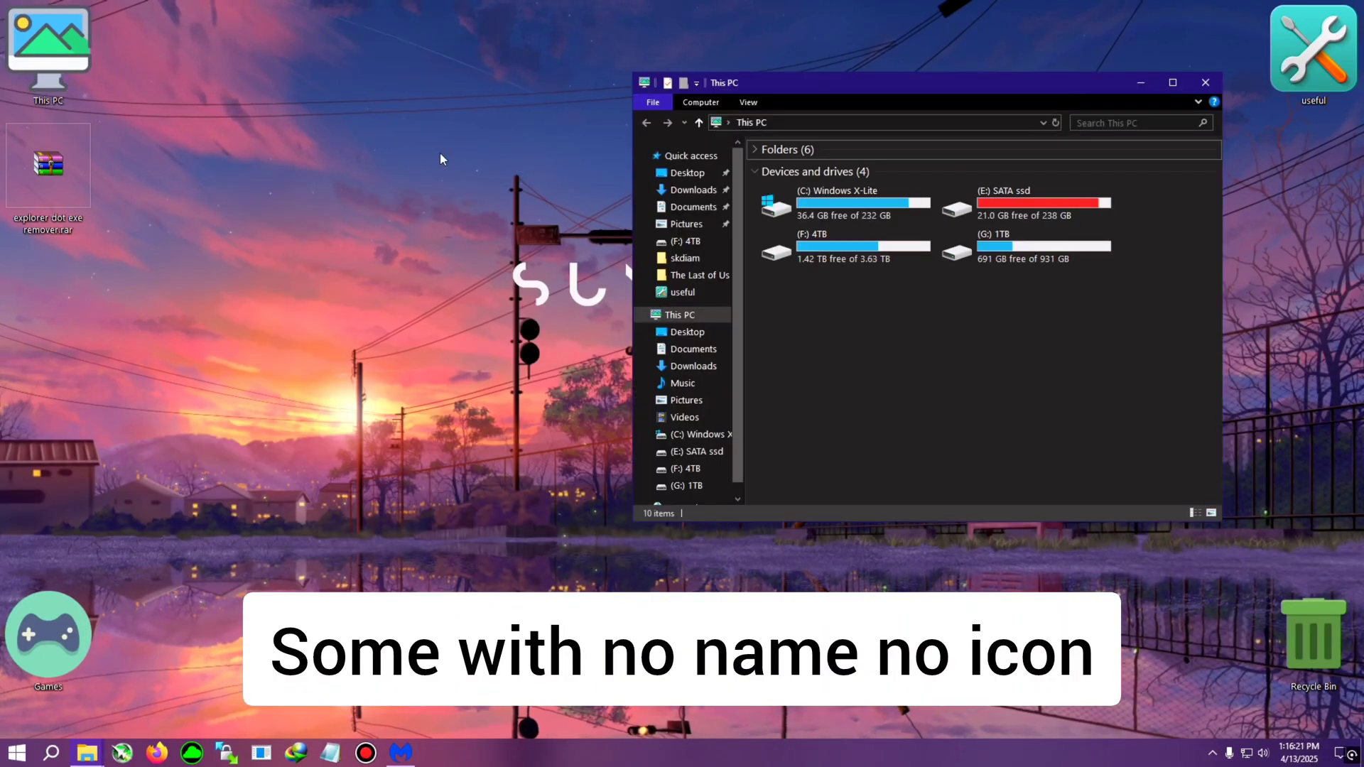
click(1141, 82)
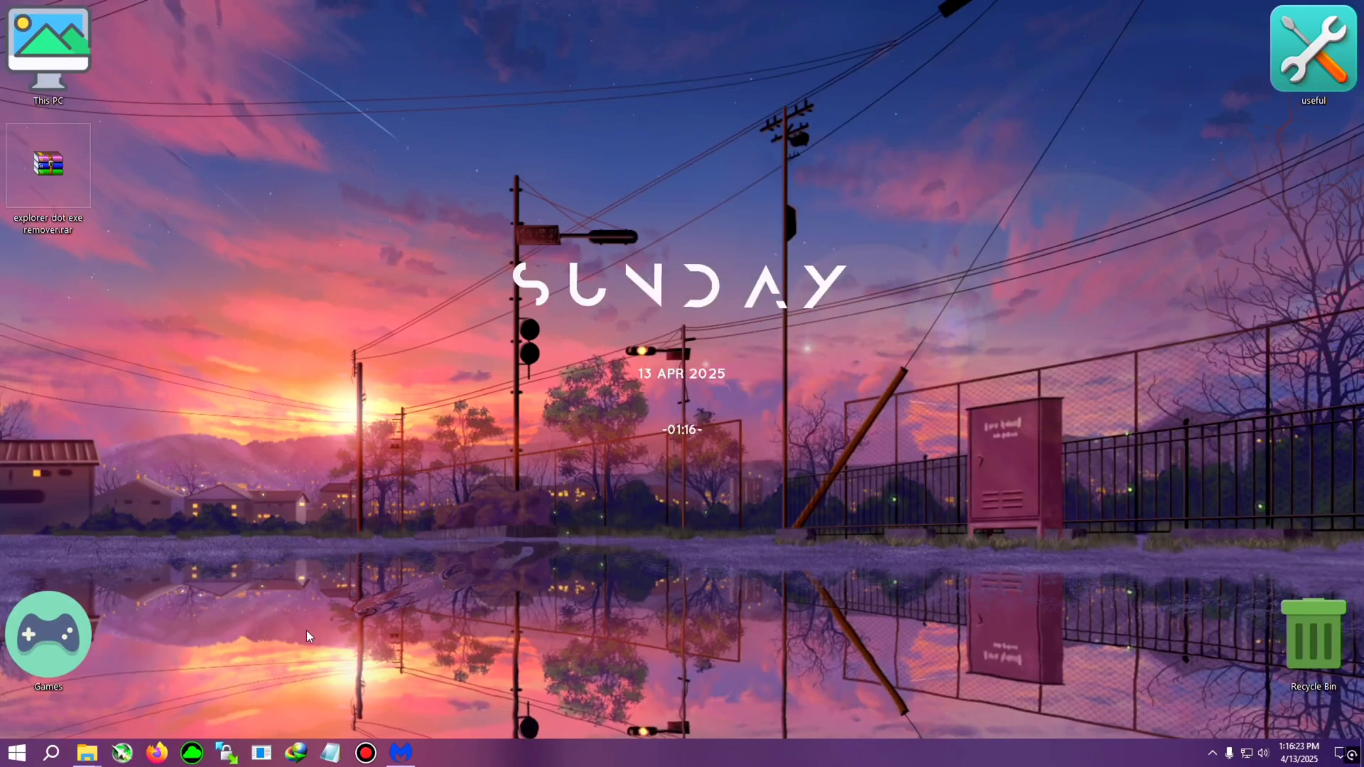
mouse_move(87, 752)
click(77, 684)
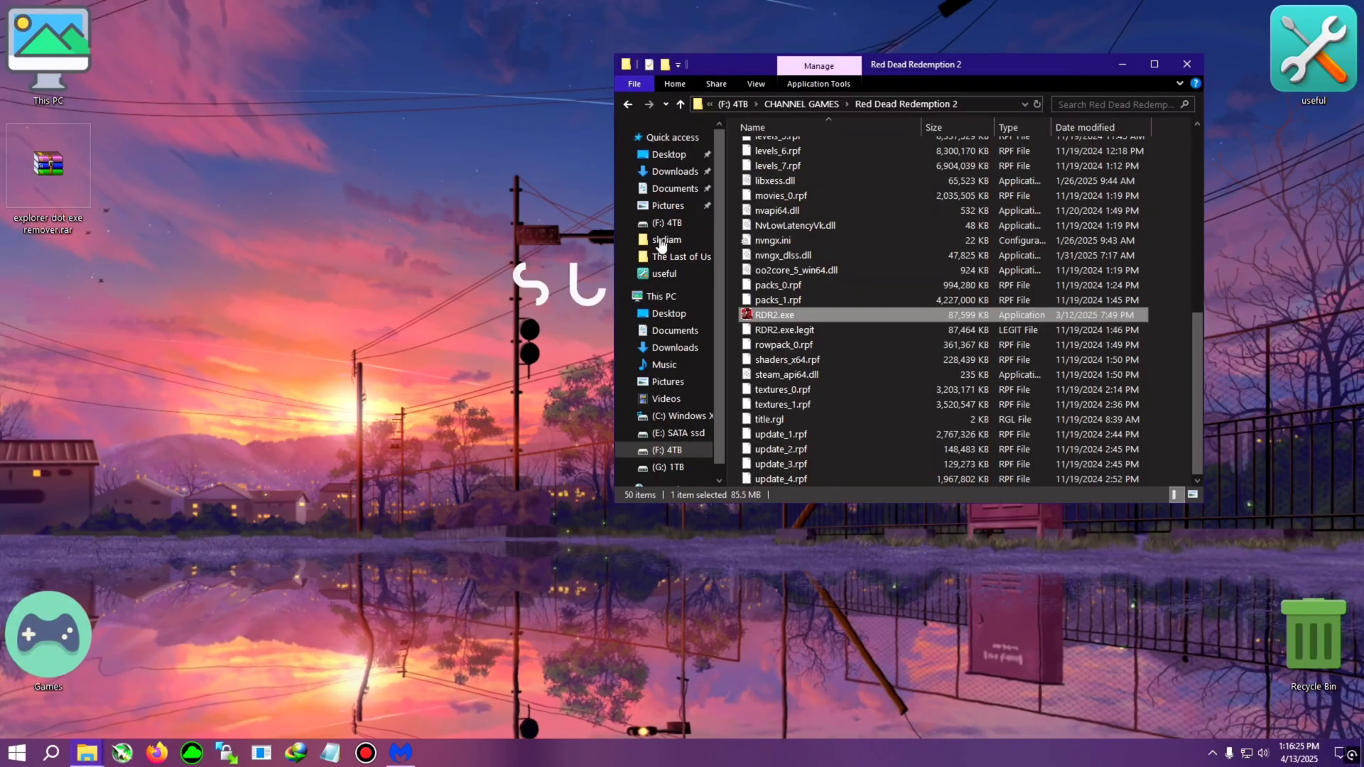
drag(737, 63, 580, 62)
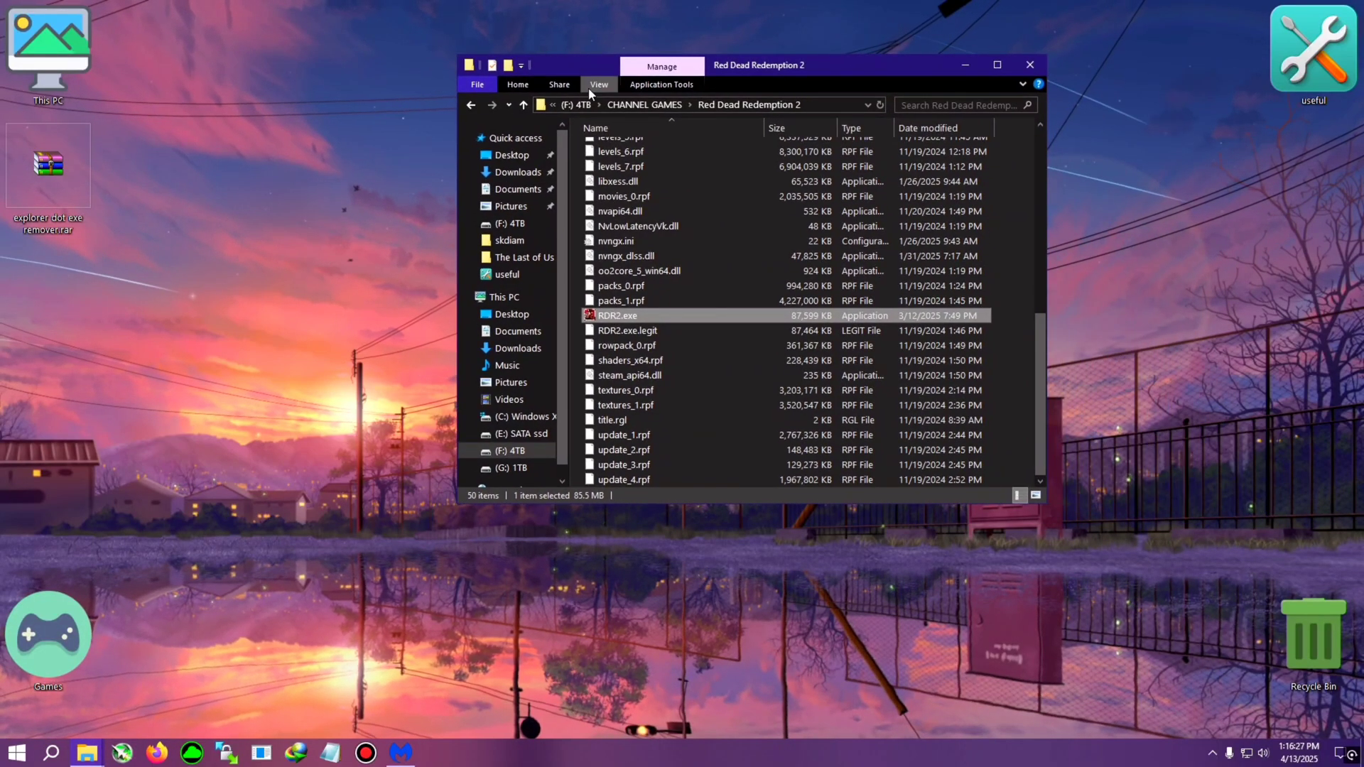
drag(1038, 334, 1040, 322)
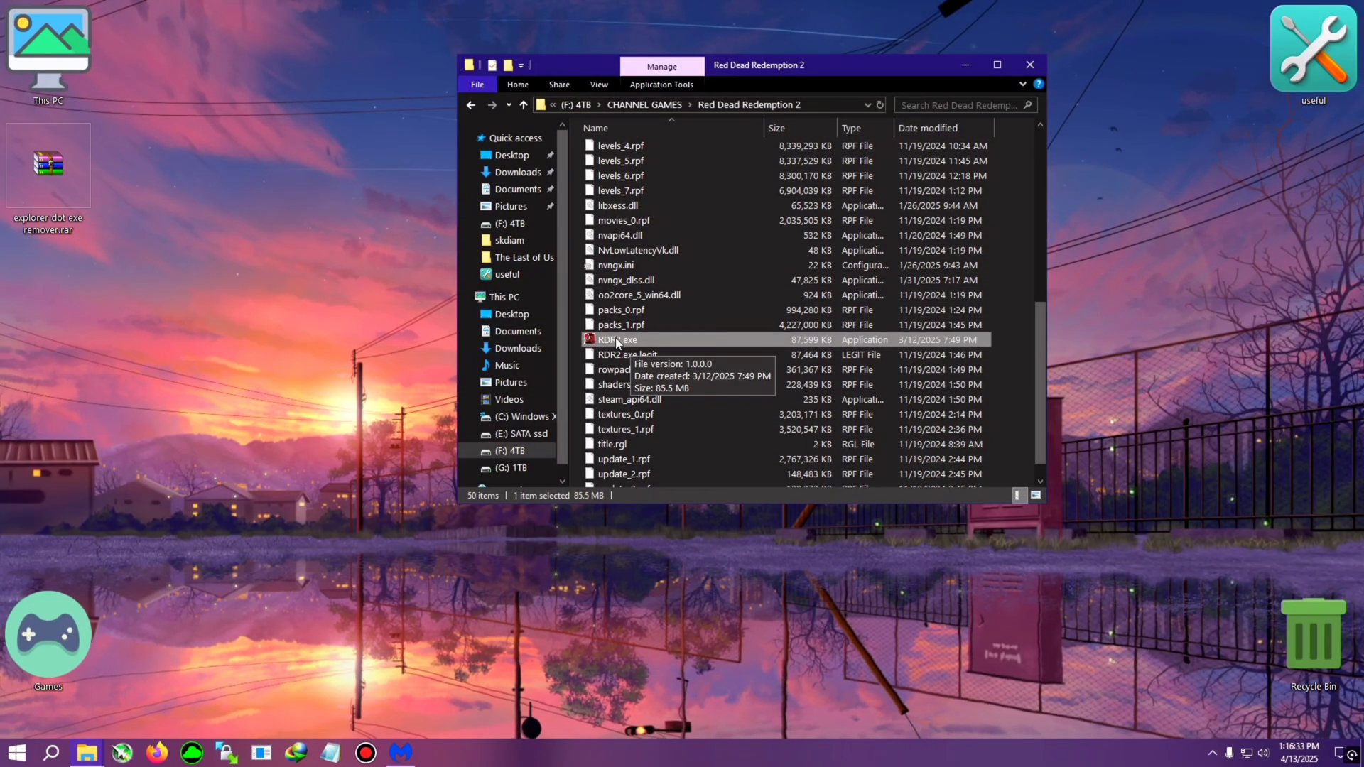
View RDR2.exe's Details properties, revealing the original filename TJprojMain.exe
right_click(615, 340)
click(672, 673)
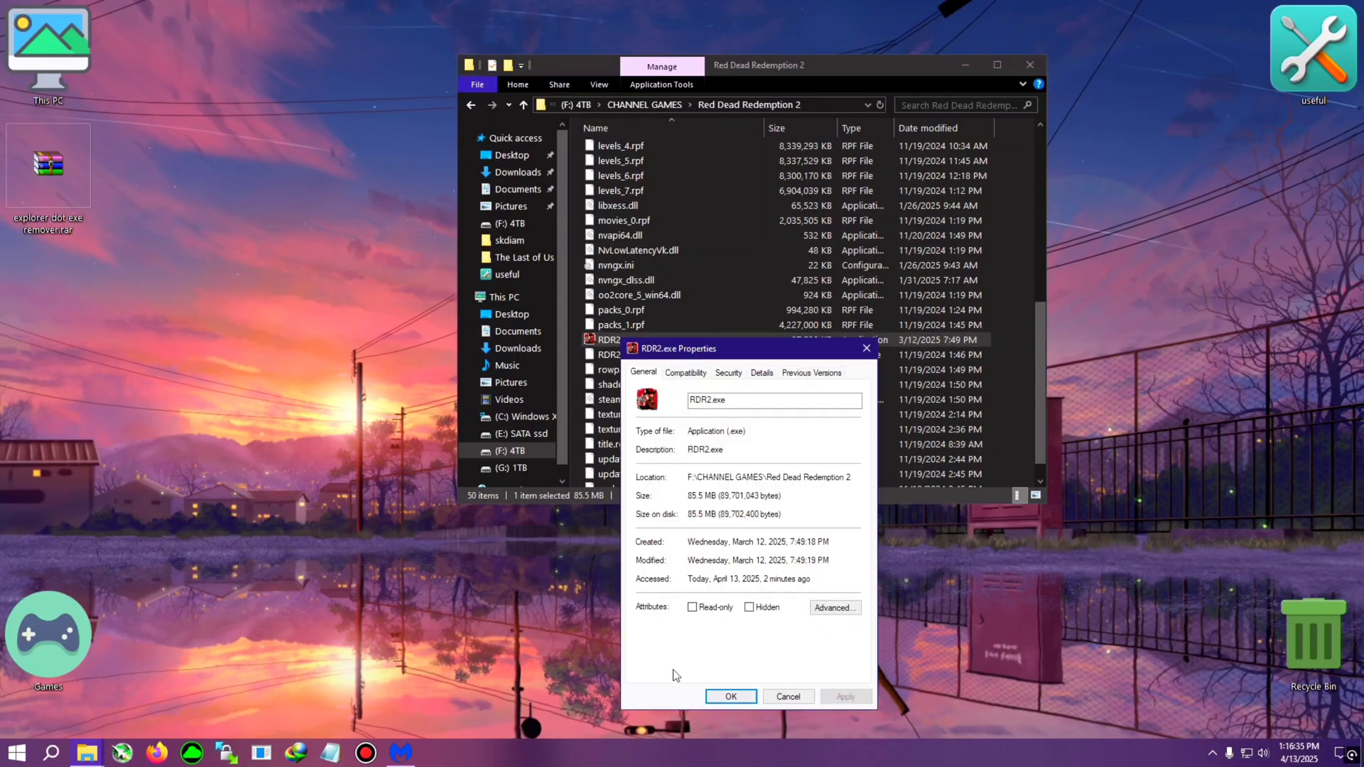
drag(711, 348, 299, 283)
click(351, 307)
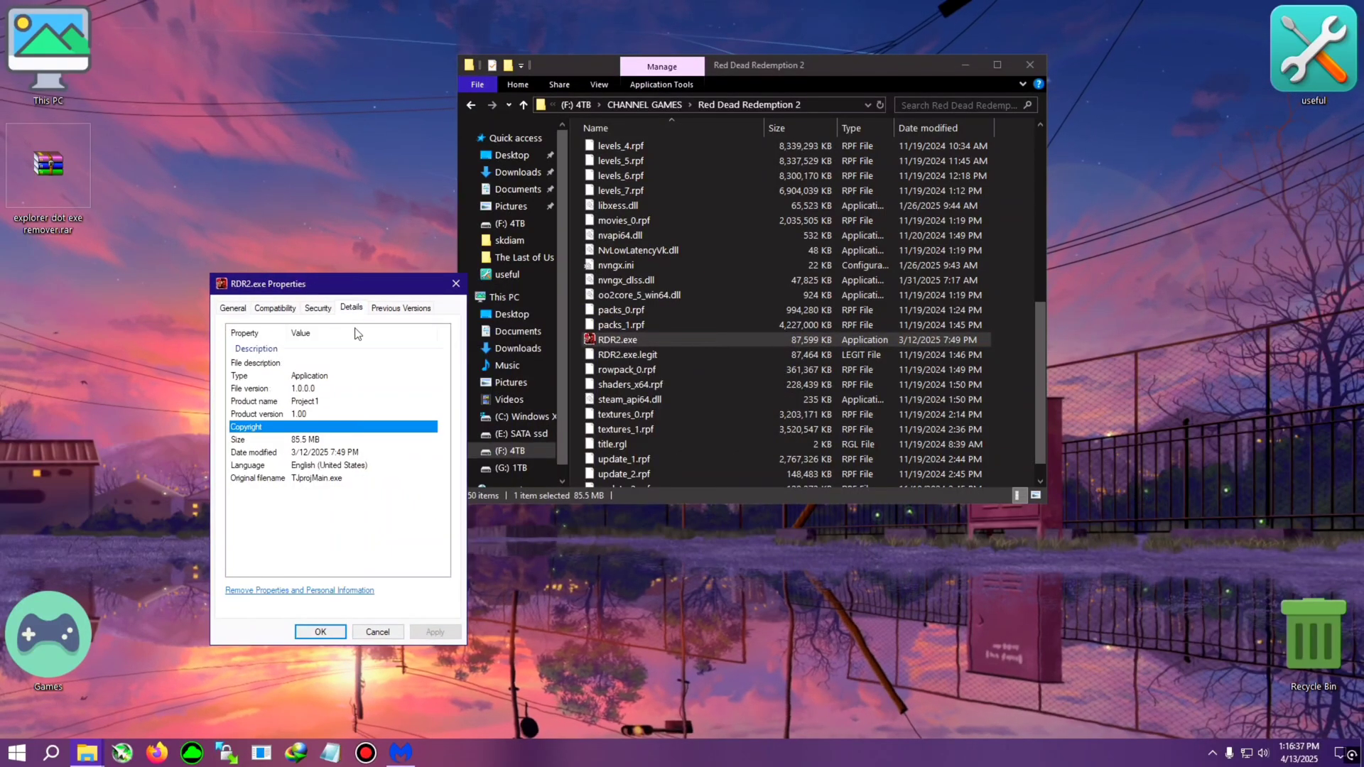
click(317, 478)
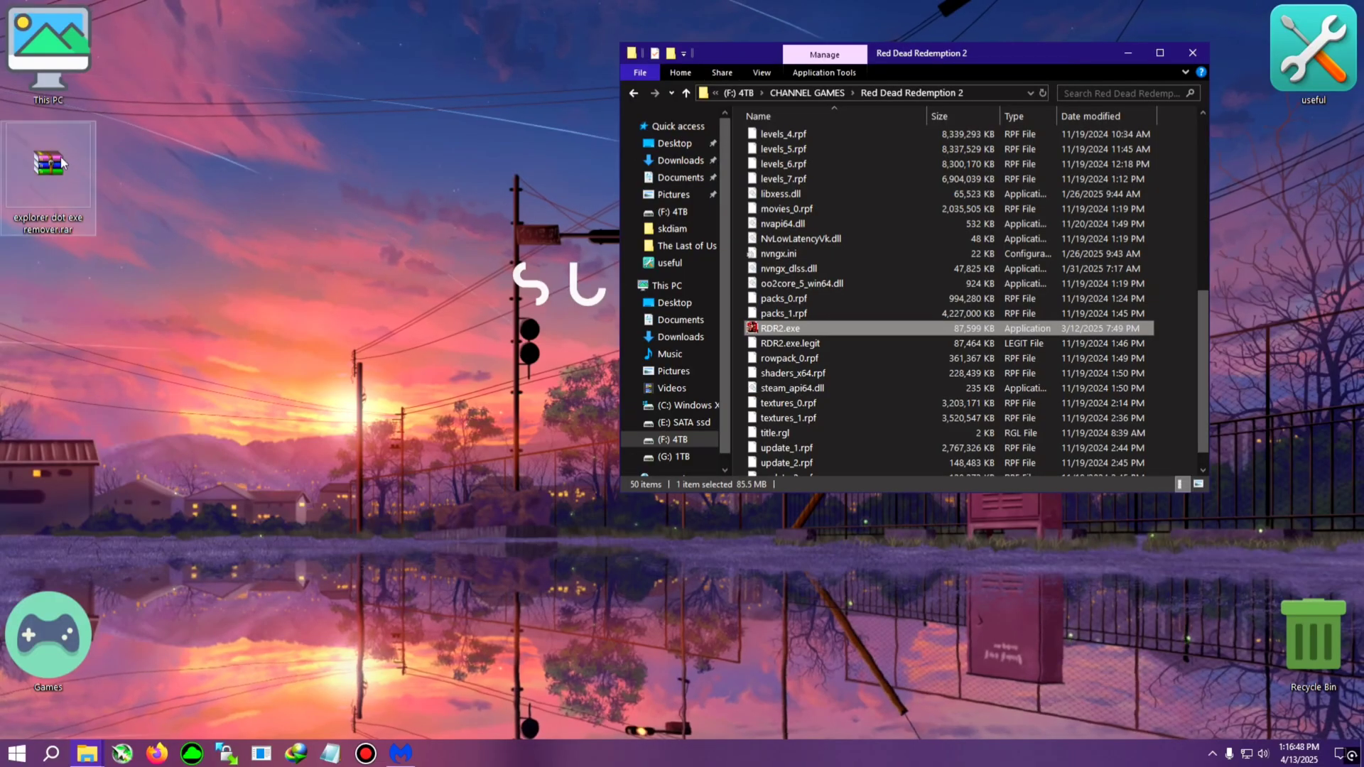
Extract the desktop archive into an explorer dot exe remover folder
right_click(62, 158)
click(135, 233)
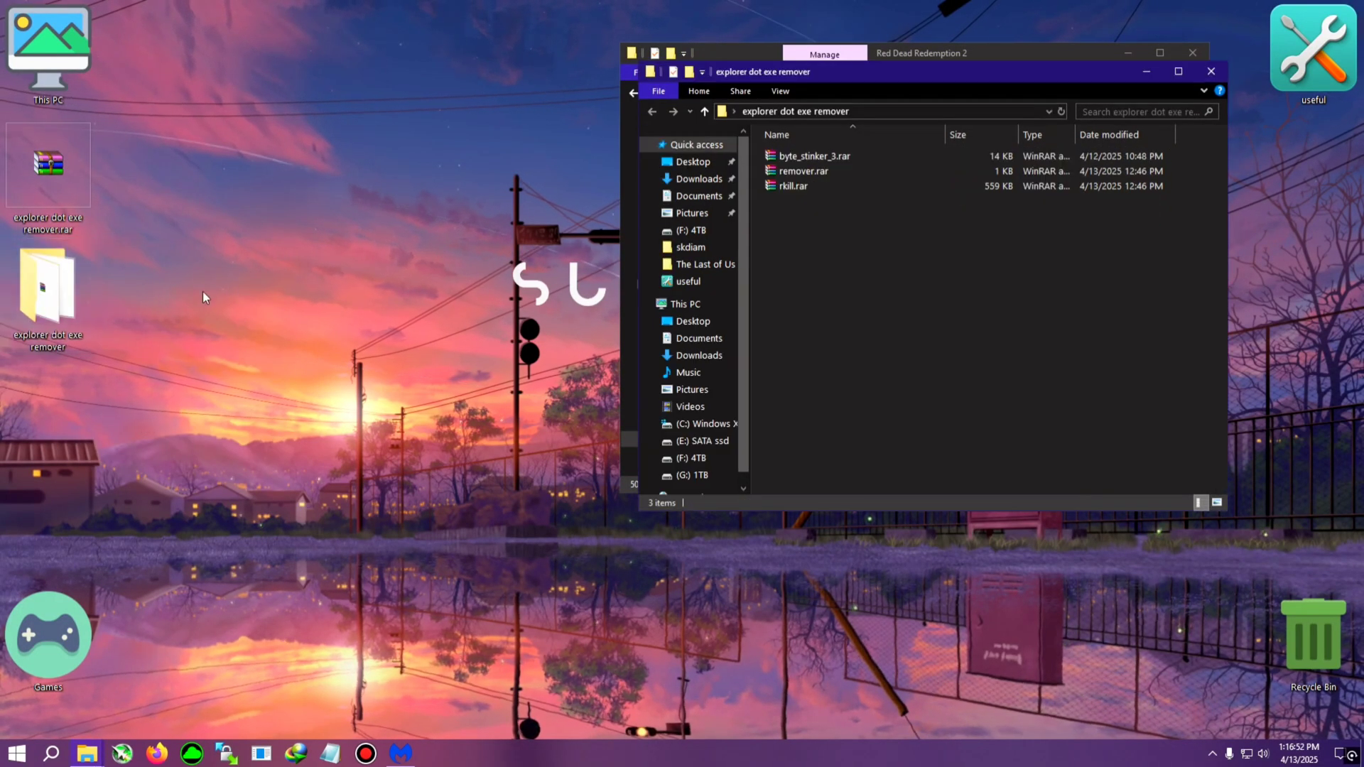
drag(767, 72, 277, 92)
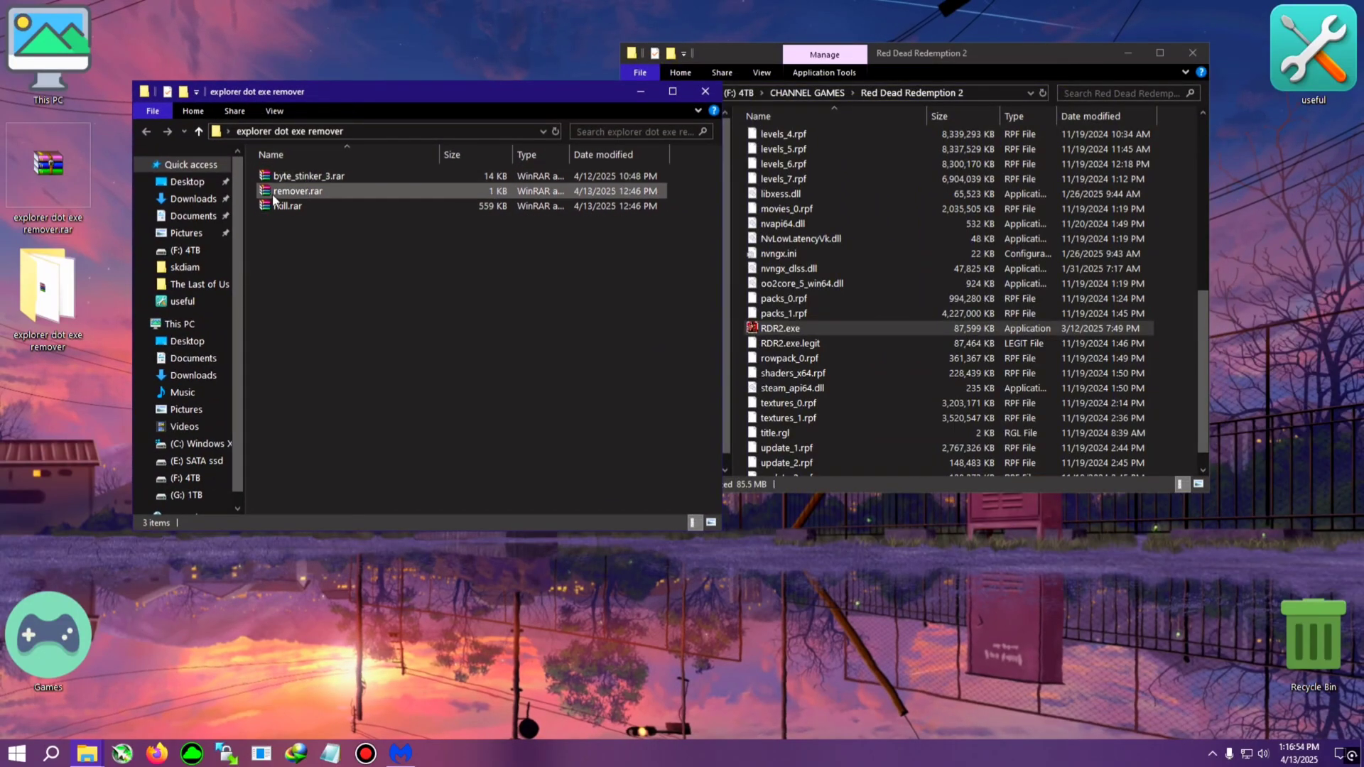
Extract the three RAR archives into separate byte_stinker_3, remover and rkill folders
drag(481, 297, 276, 170)
right_click(293, 177)
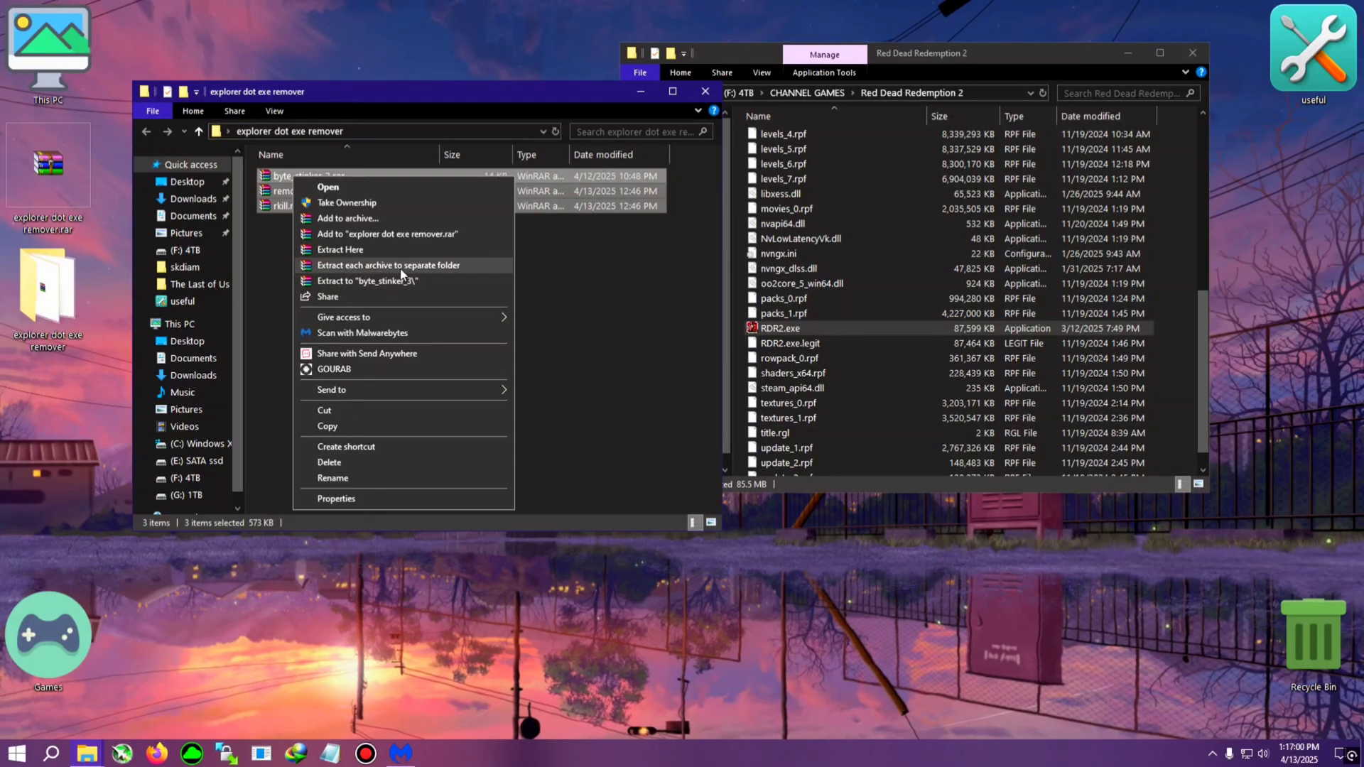
click(419, 267)
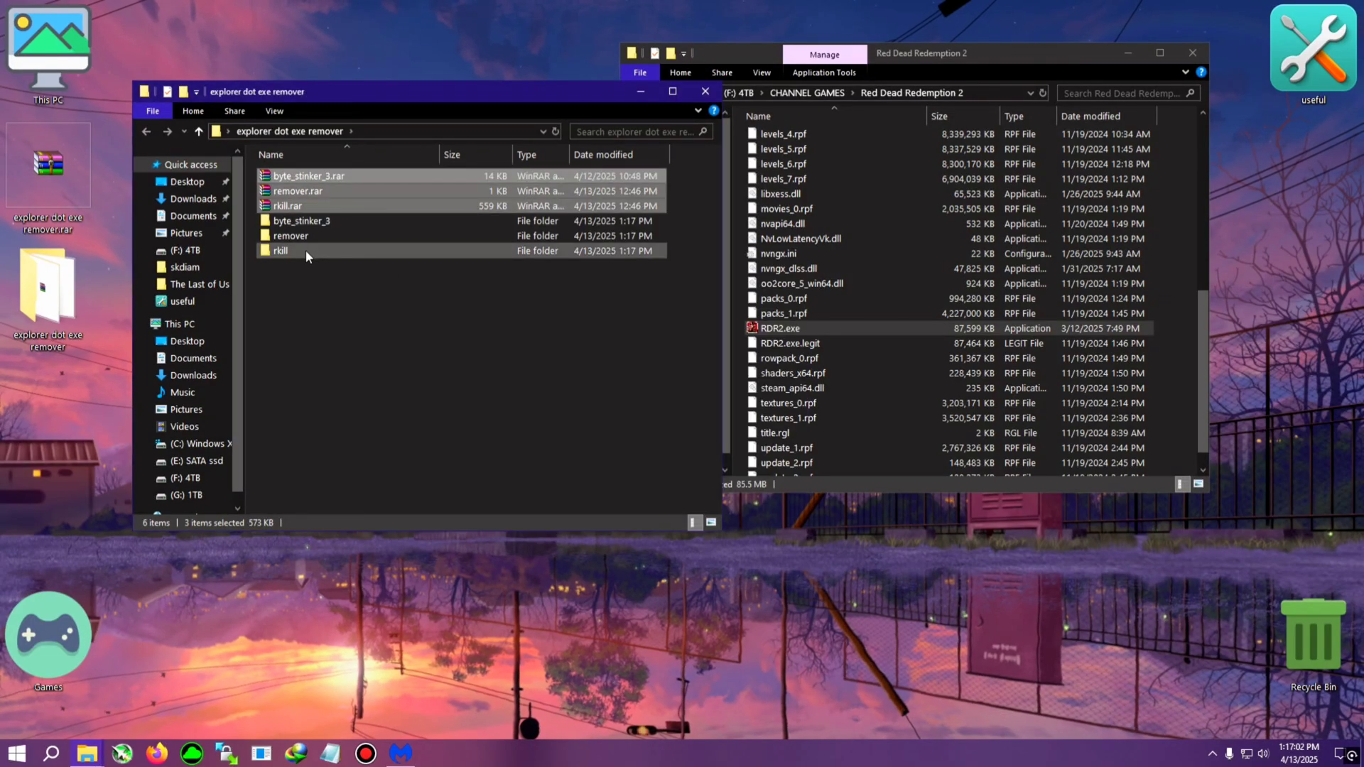
drag(424, 99, 408, 137)
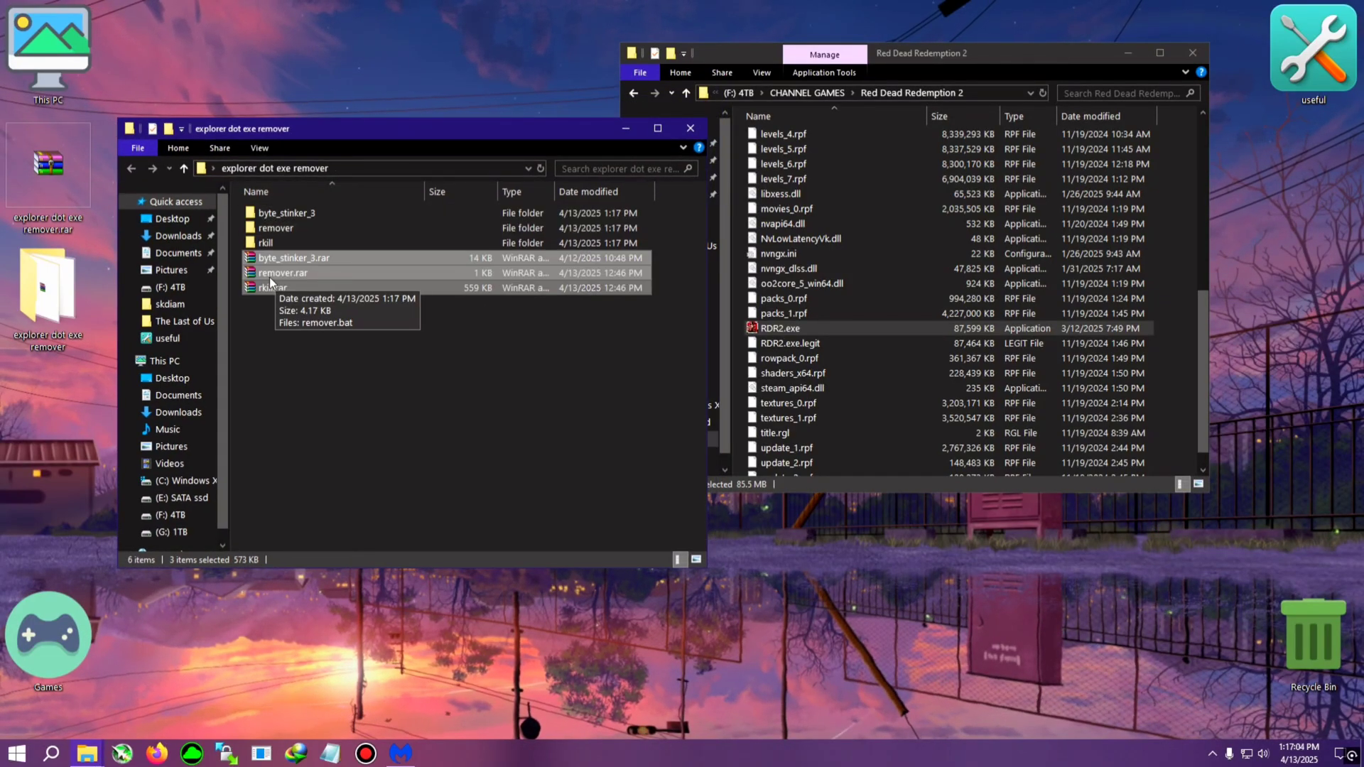
click(276, 229)
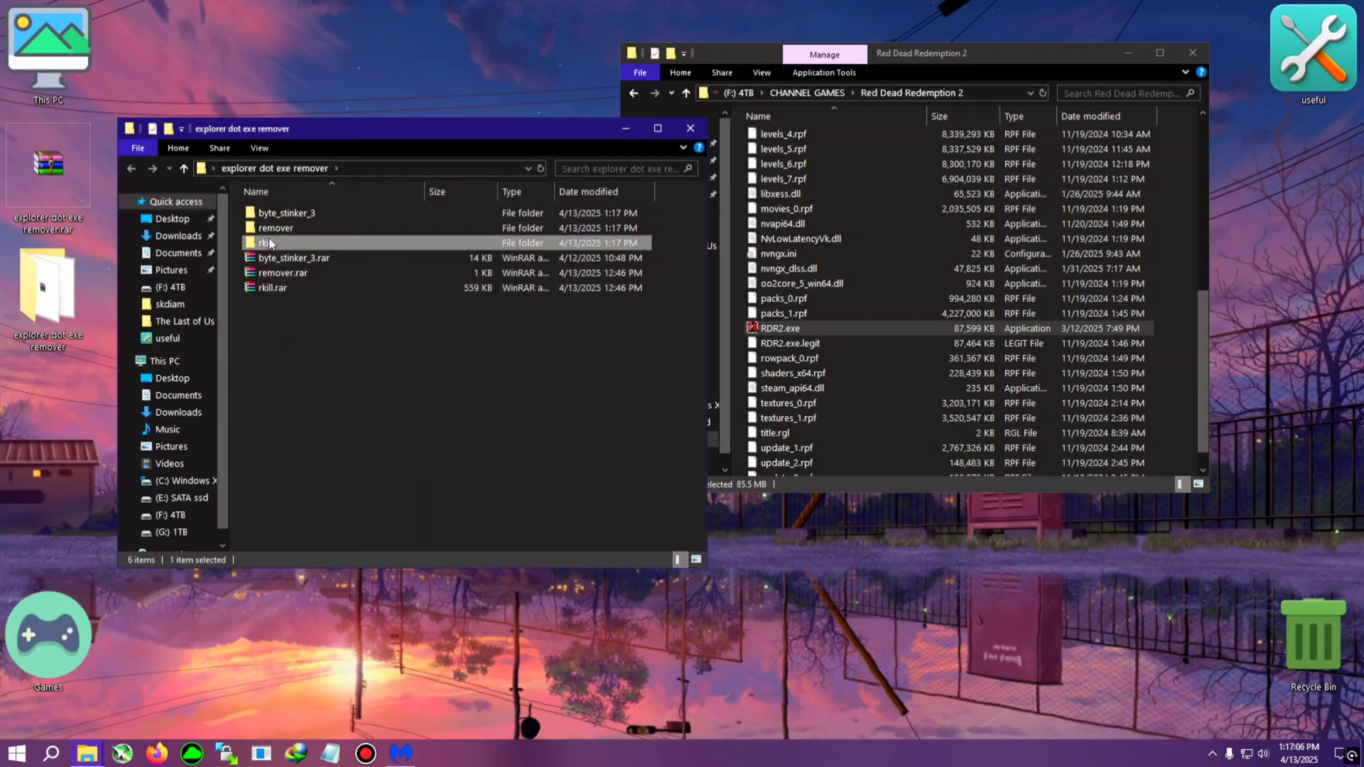
Run rkill.exe from the rkill folder as administrator, acknowledge completion and close the Rkill.txt log
double_click(290, 232)
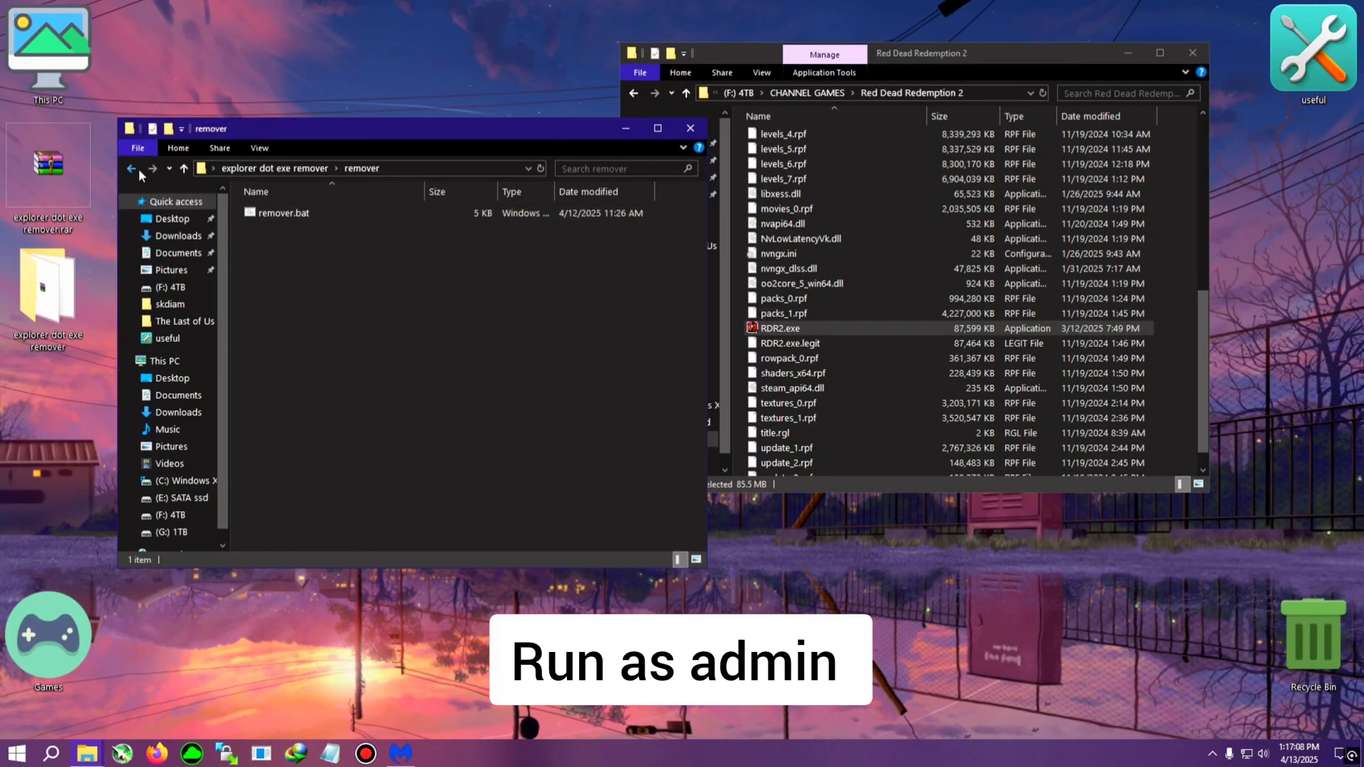
click(133, 168)
double_click(268, 243)
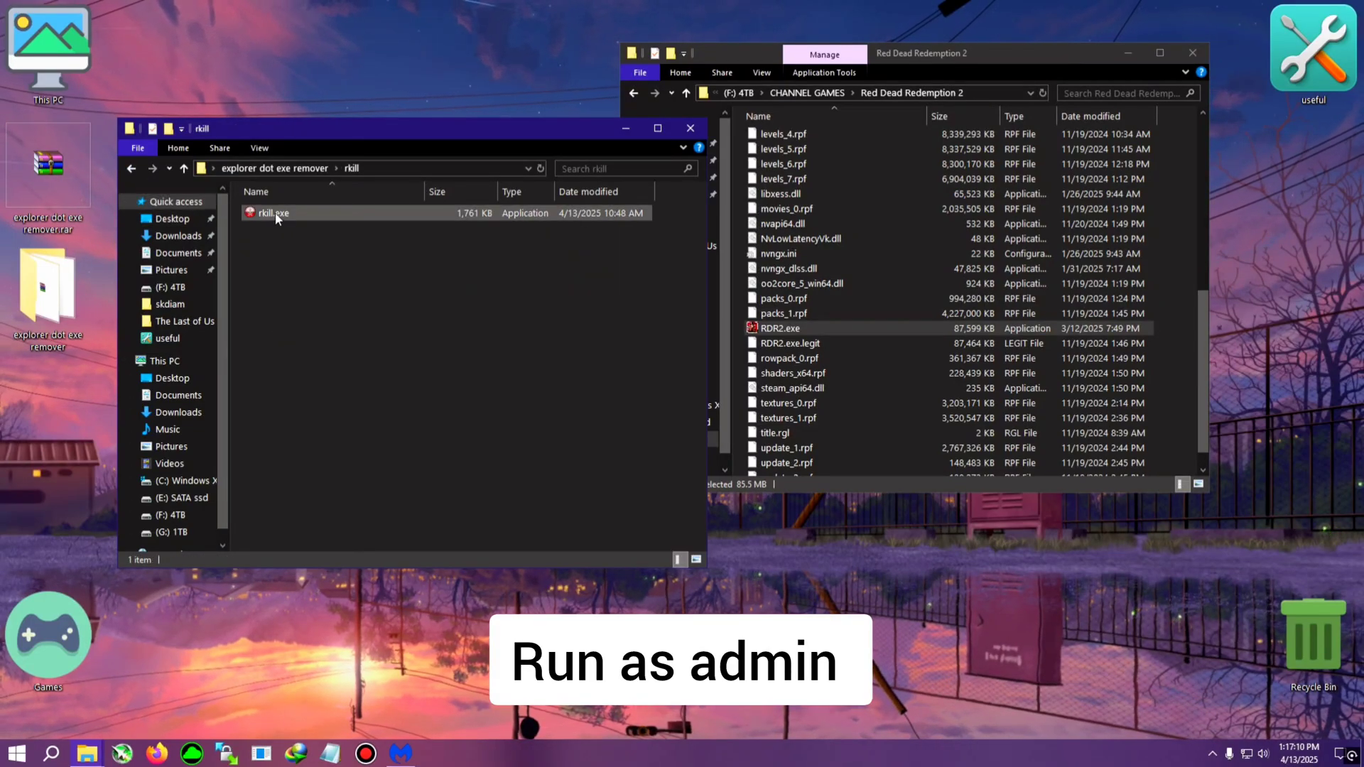
right_click(276, 216)
click(322, 240)
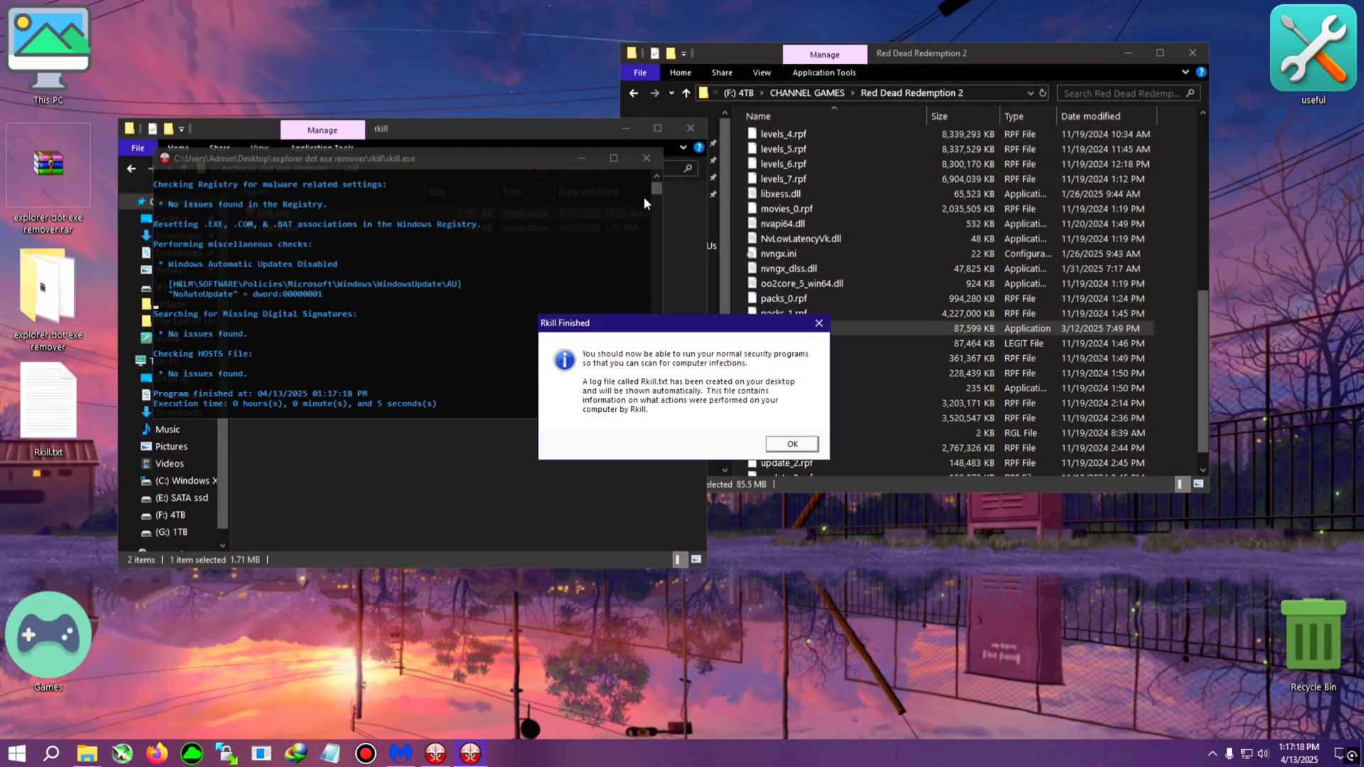
click(796, 446)
click(741, 113)
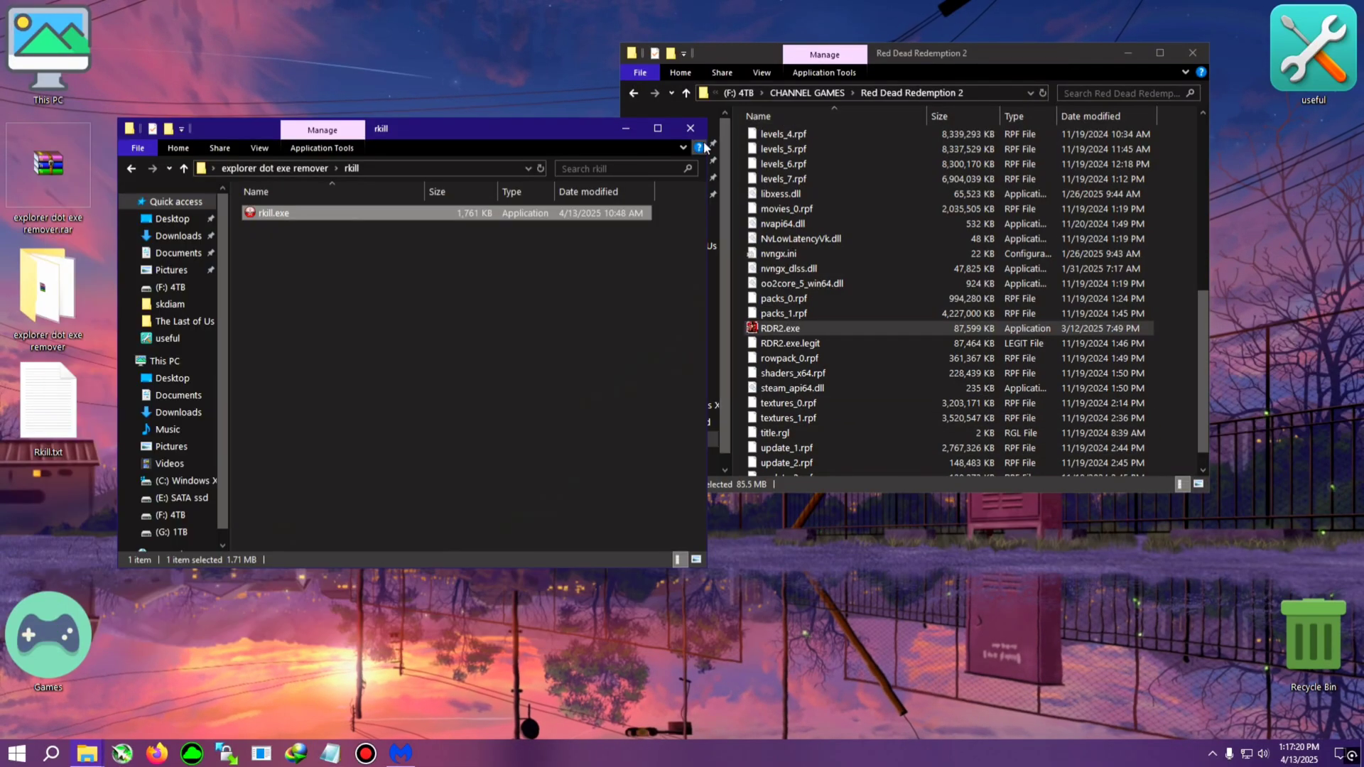
Reopen Task Manager from the taskbar, scroll through the process list, then close it
right_click(787, 752)
click(815, 705)
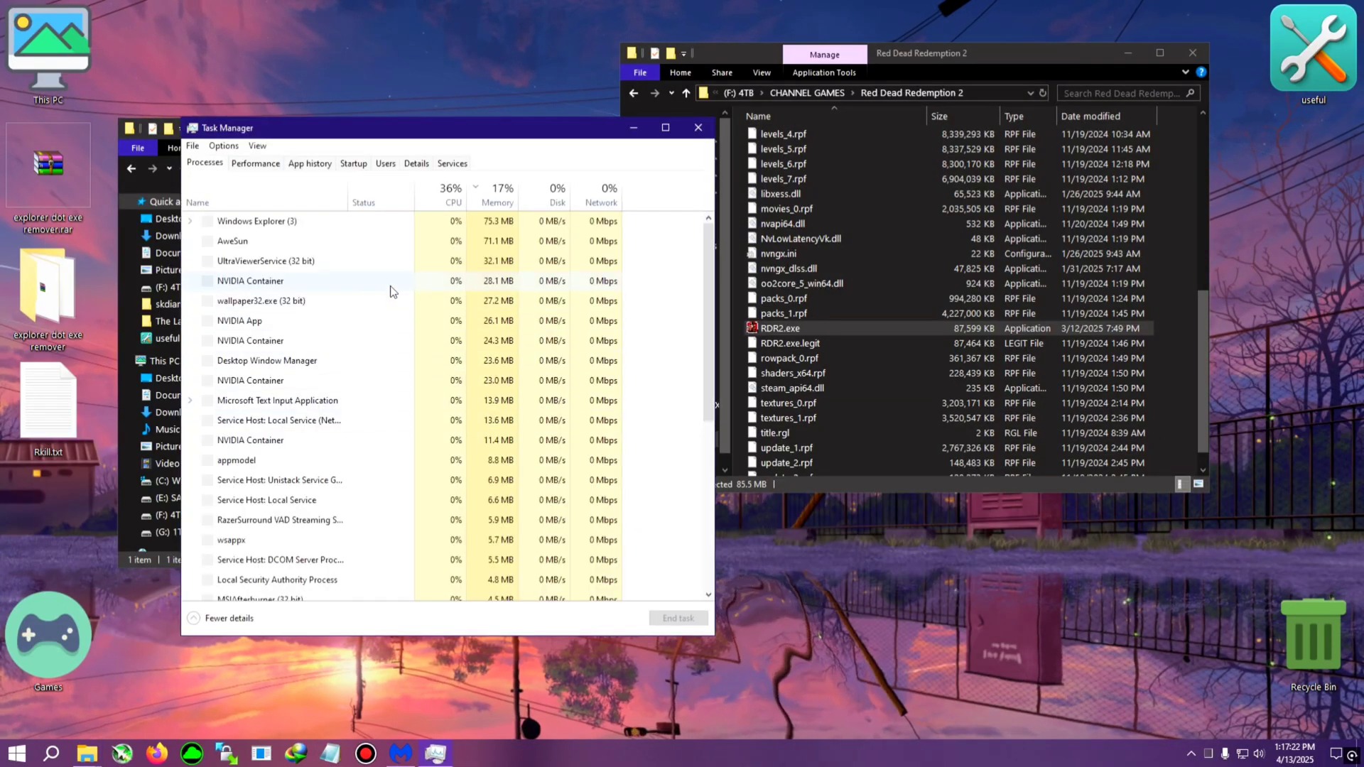
scroll(362, 390, down, 5)
scroll(348, 271, down, 2)
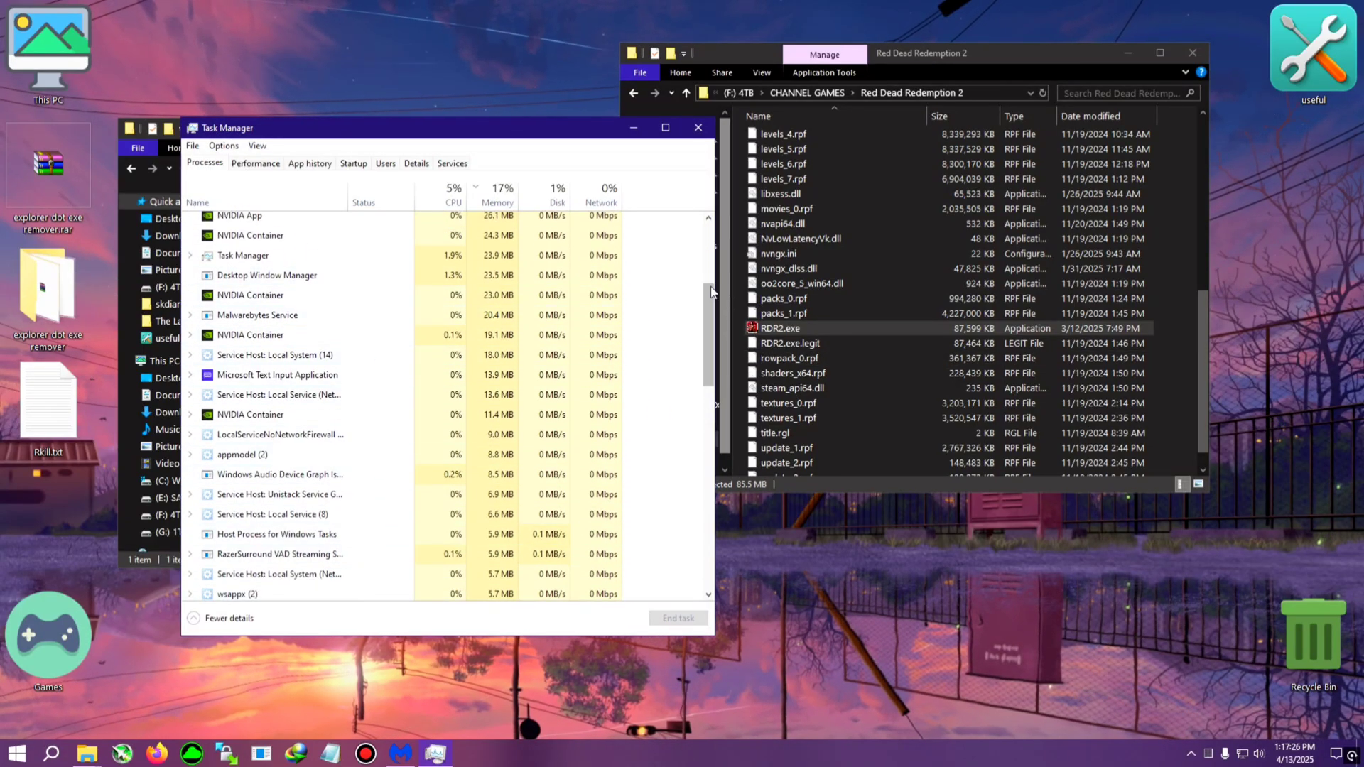
click(698, 127)
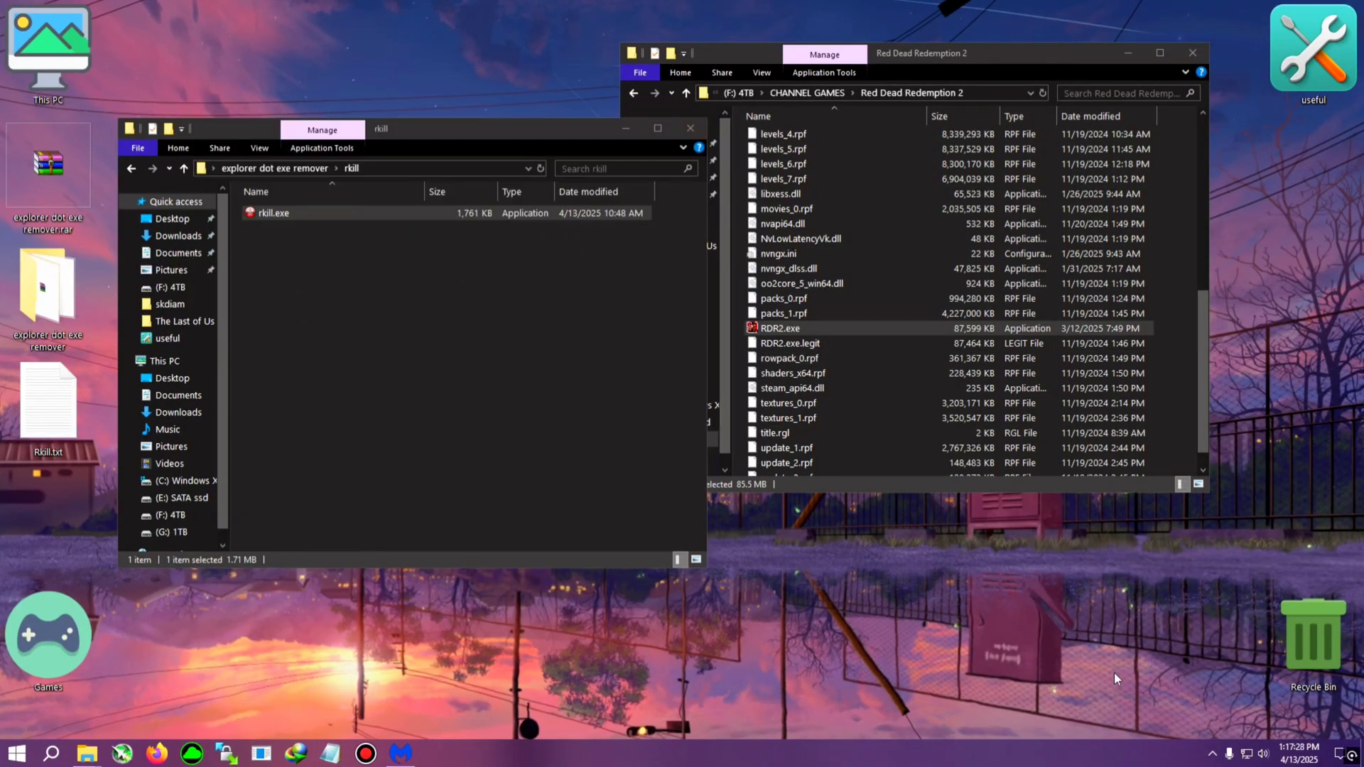
Run a Malwarebytes threat scan (200,469 items, 0 threats) and dismiss the summary
click(401, 752)
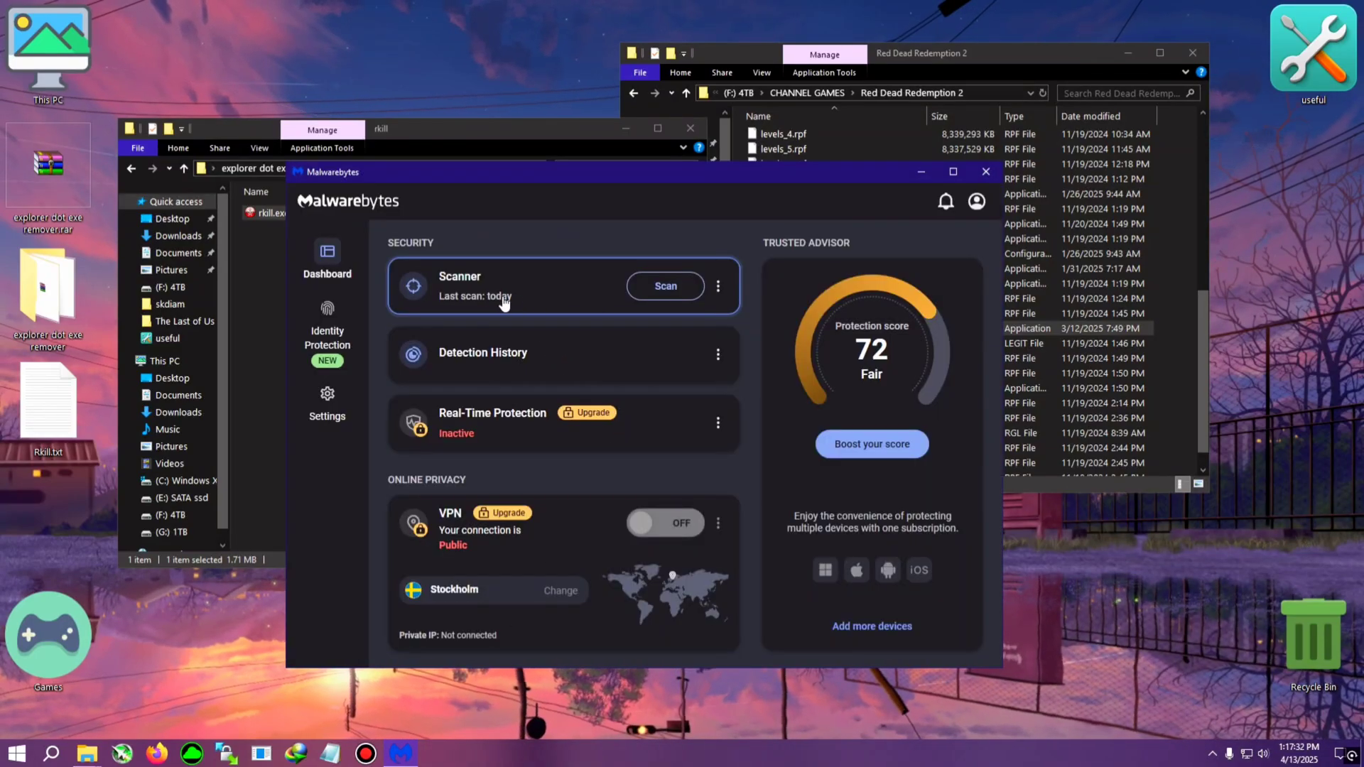
click(675, 291)
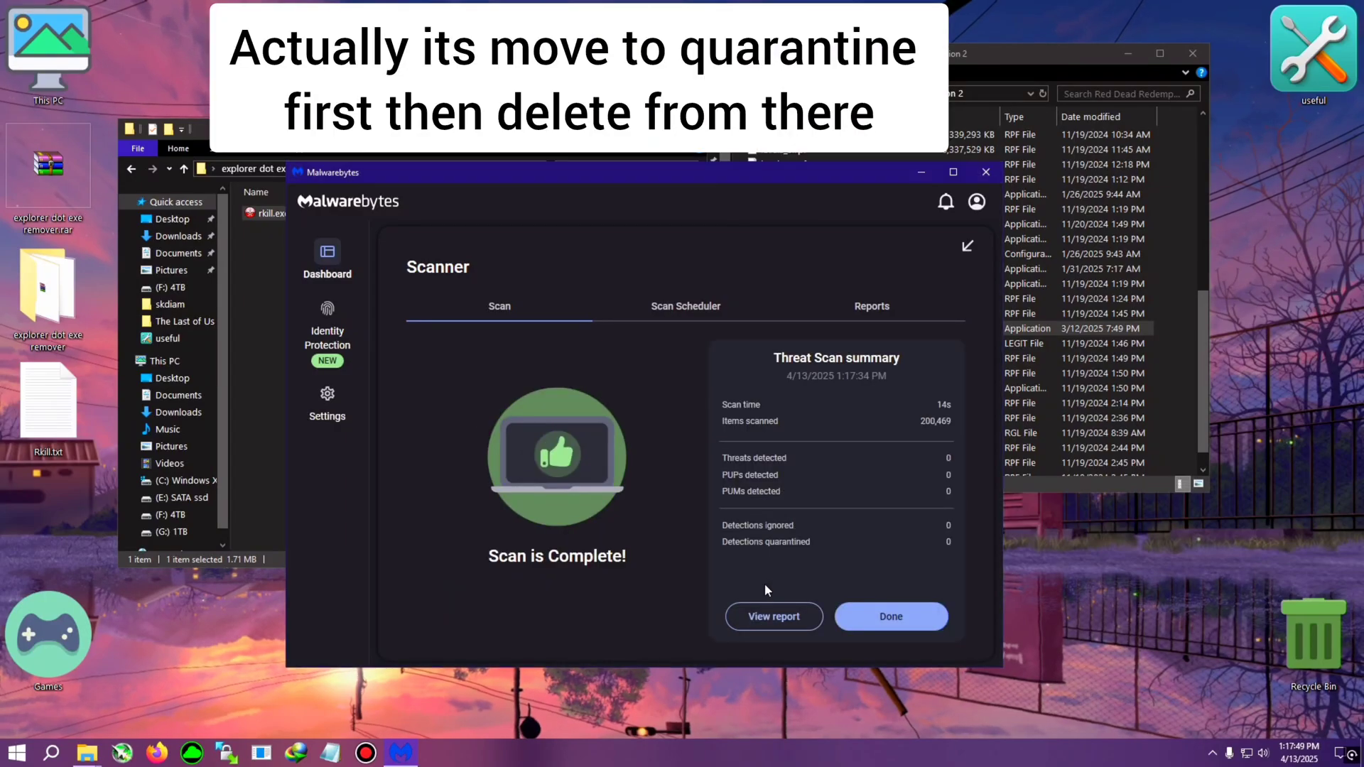
click(899, 618)
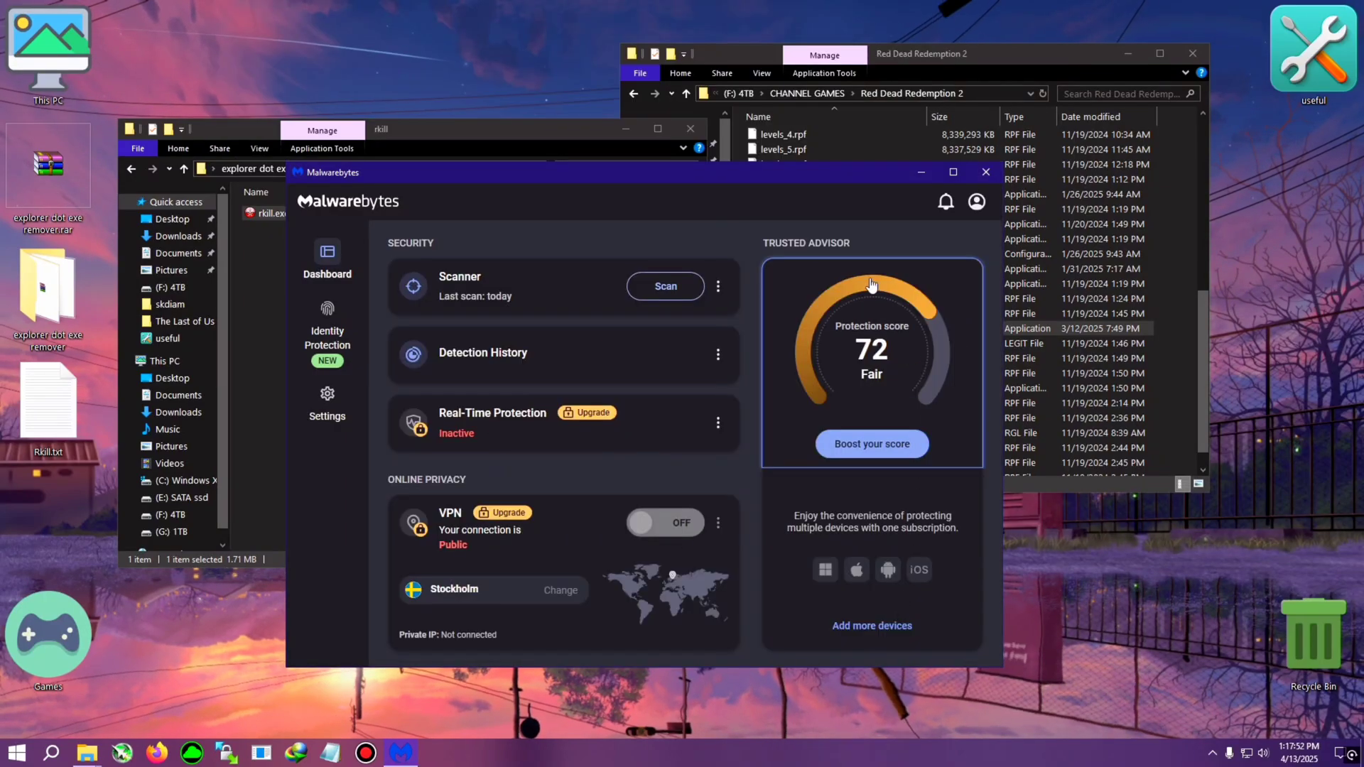
Close Malwarebytes and the rkill window, then reposition the Red Dead Redemption 2 folder window
click(985, 172)
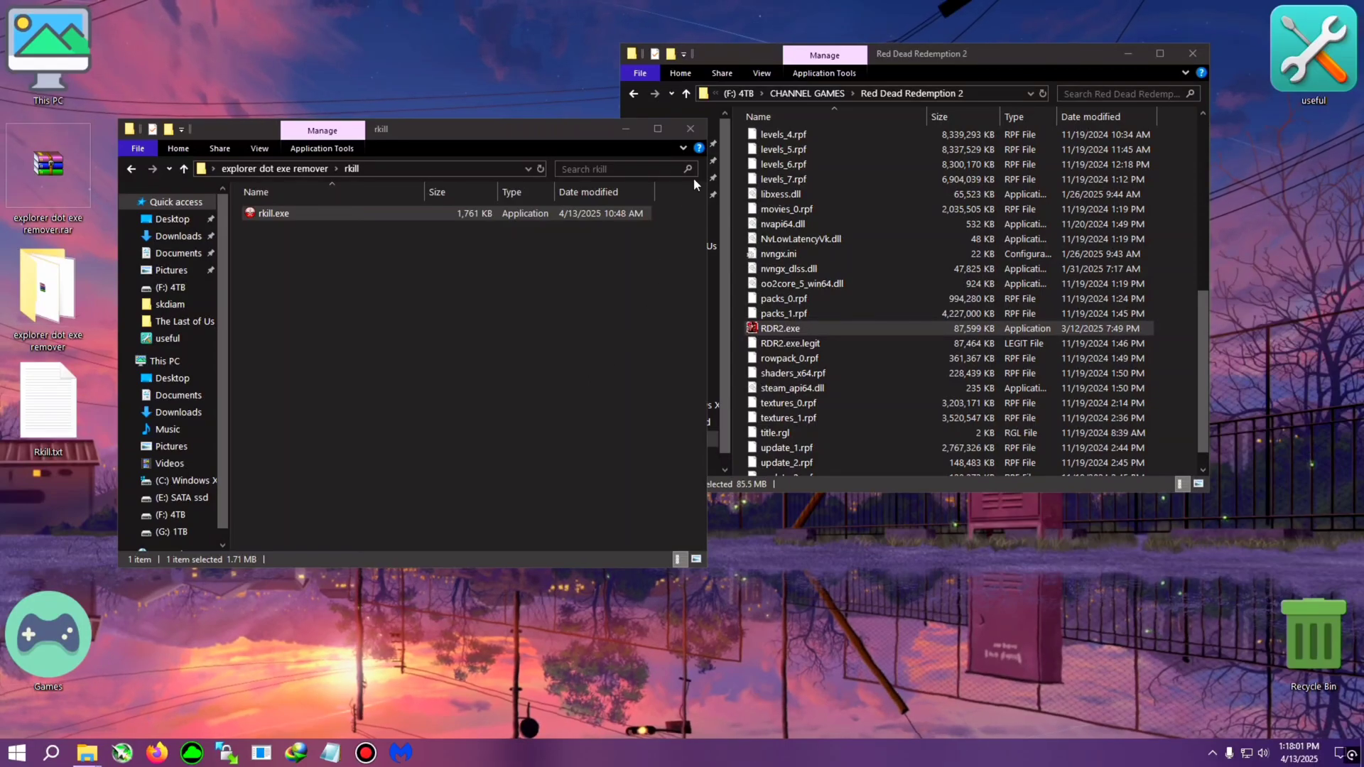
click(689, 129)
drag(736, 51, 771, 59)
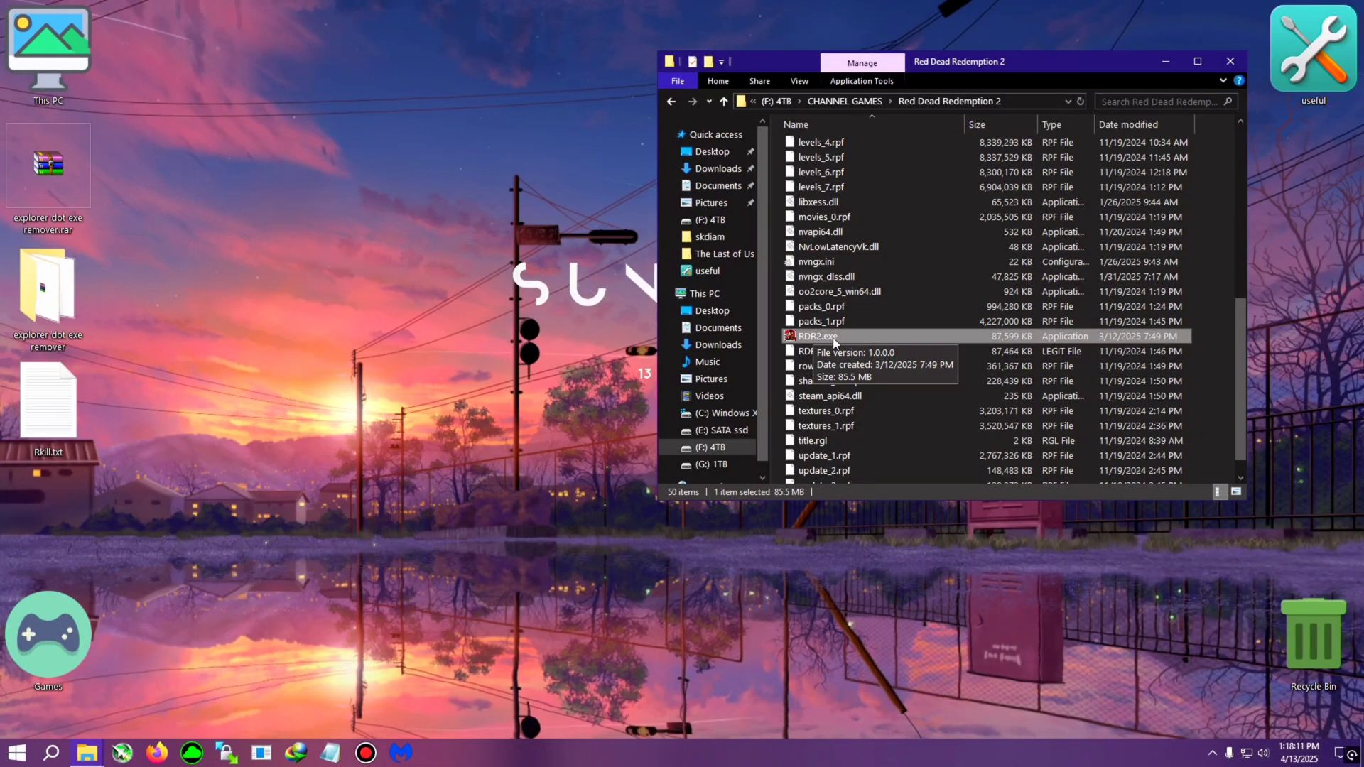
Create a New folder on the desktop and place it near the top
right_click(278, 151)
mouse_move(345, 361)
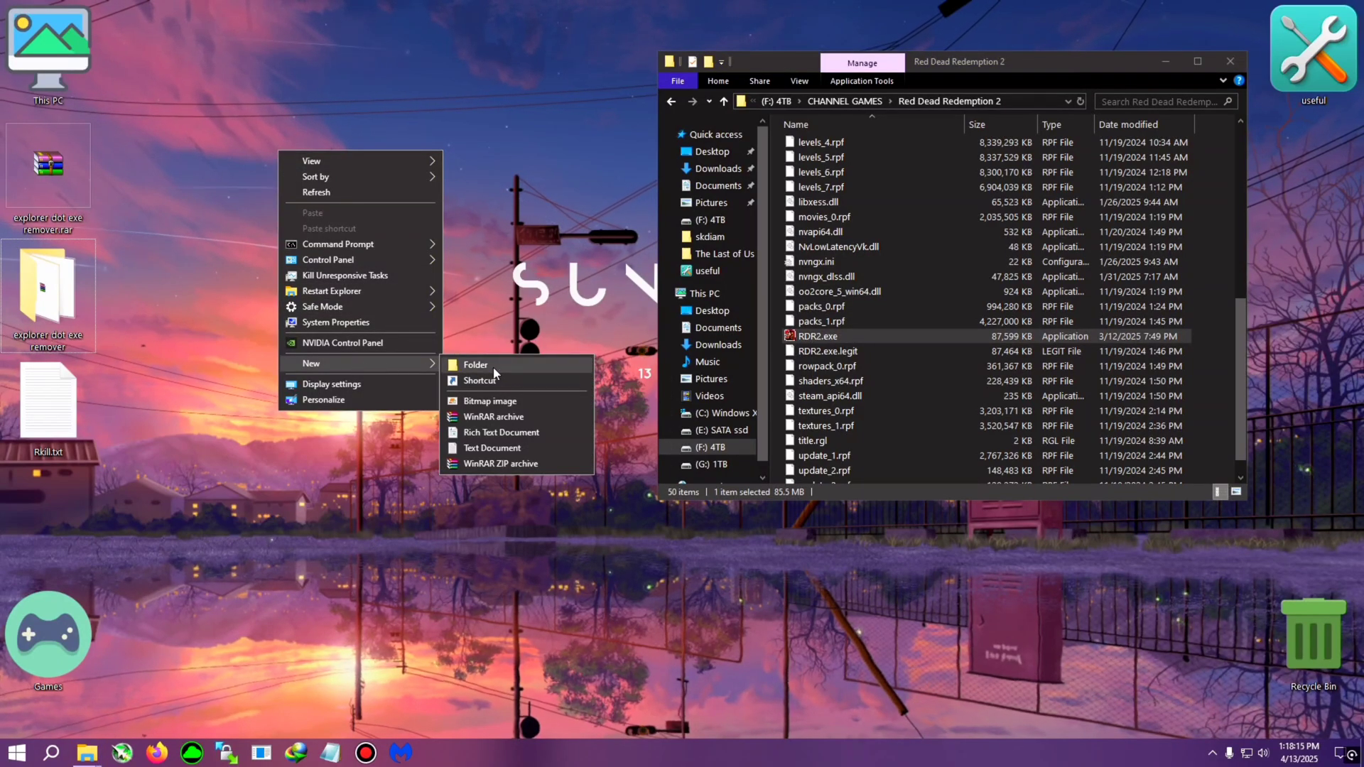
click(475, 365)
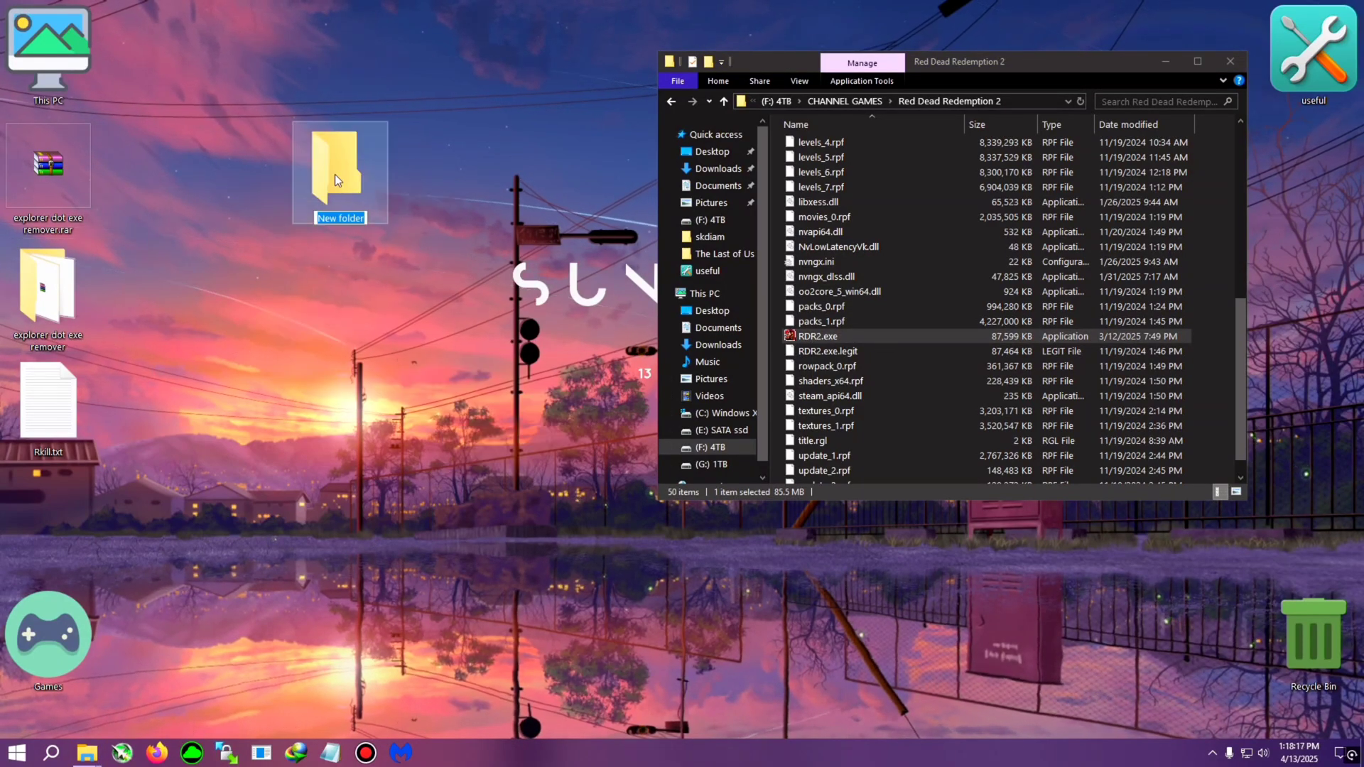
drag(335, 177, 359, 103)
Copy RDR2.exe into the new desktop folder
right_click(810, 336)
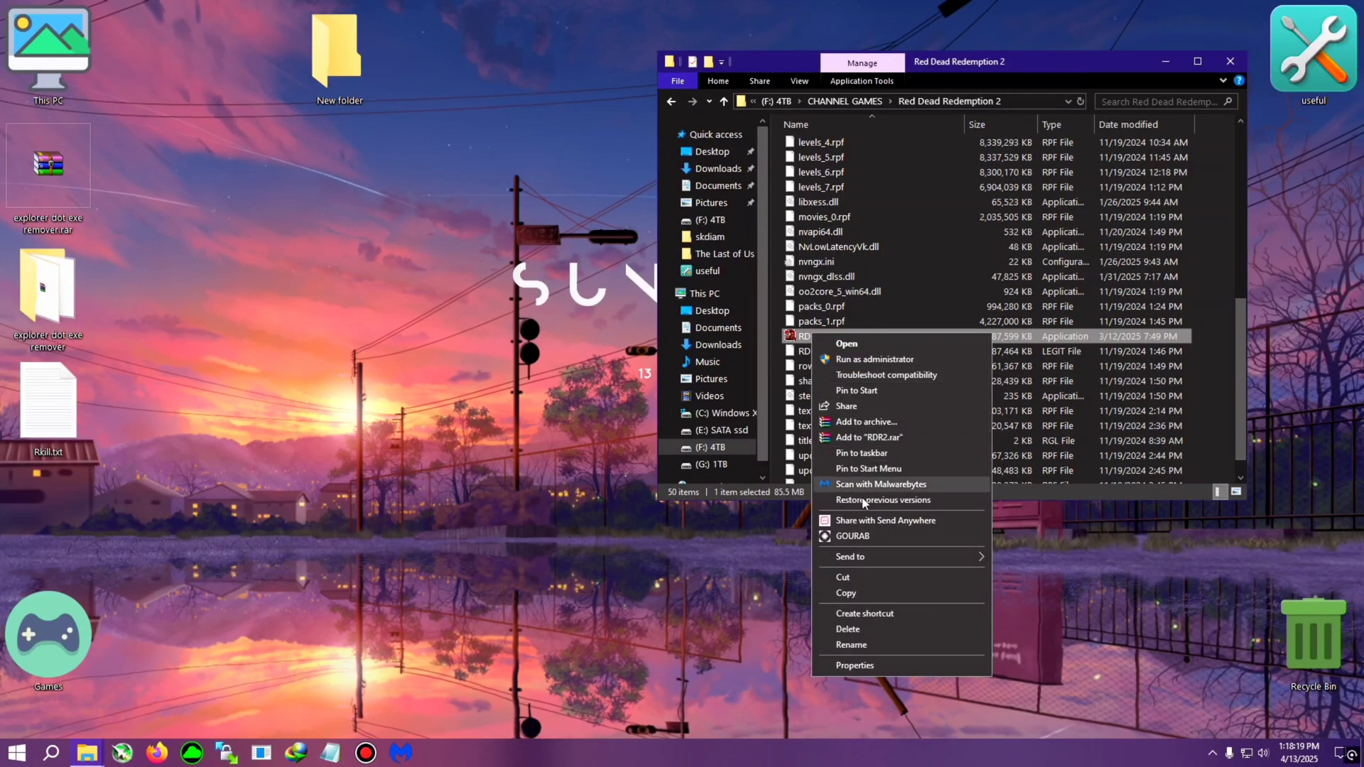
click(547, 254)
right_click(353, 78)
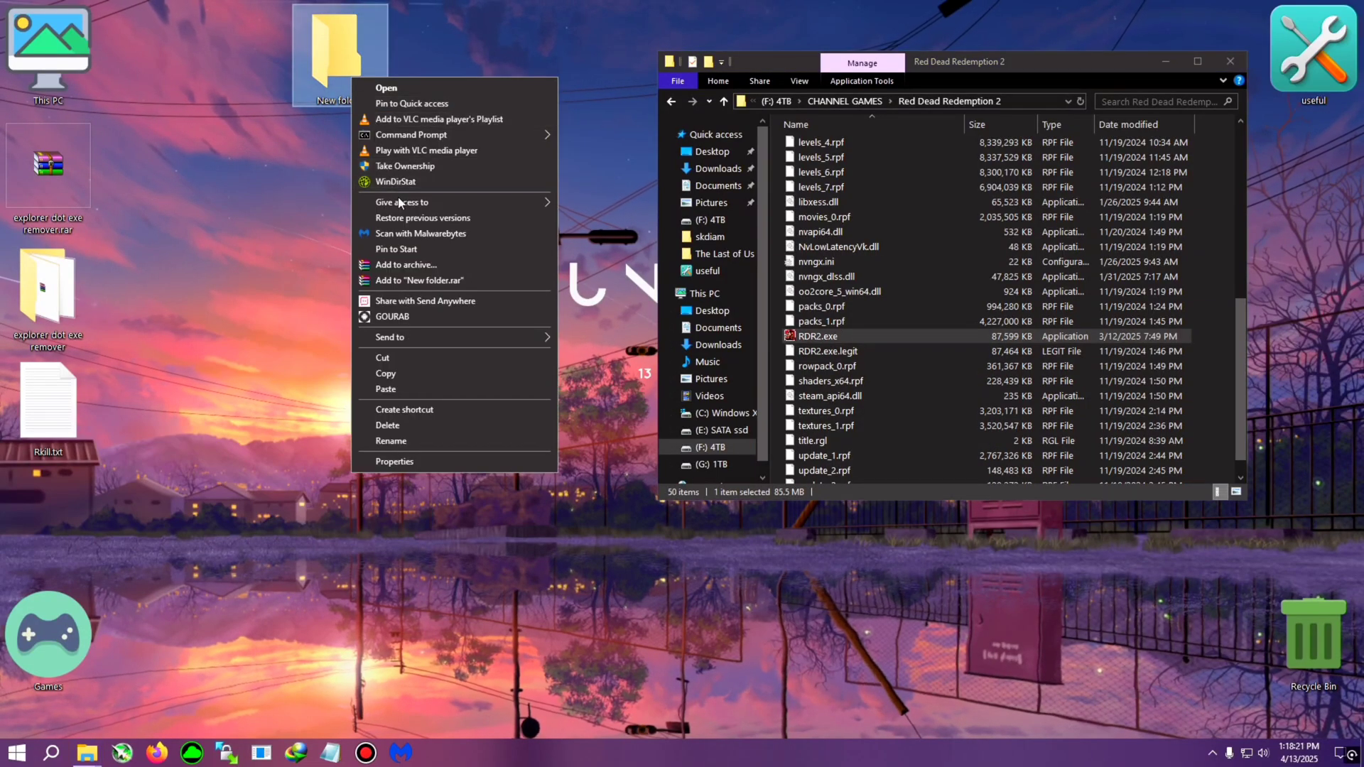
click(385, 87)
right_click(925, 324)
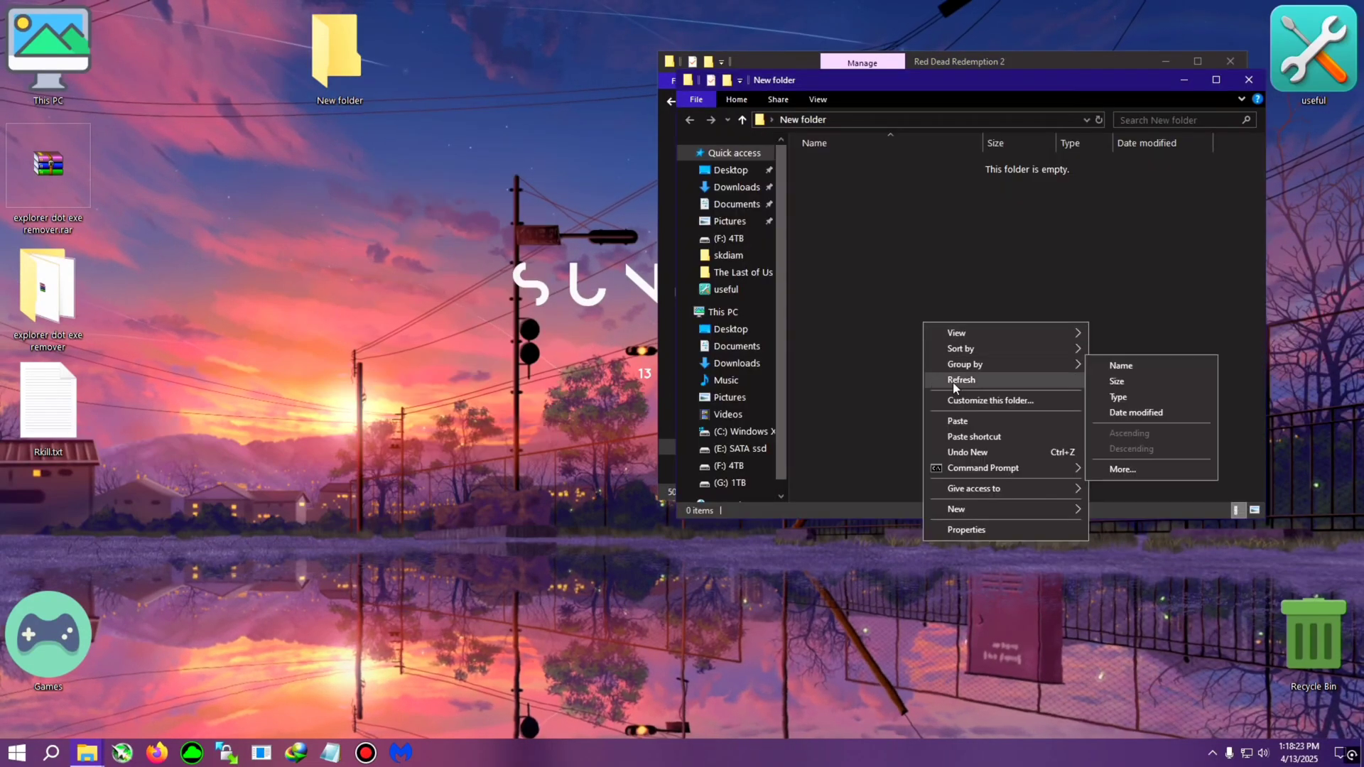
click(974, 421)
drag(927, 83, 366, 165)
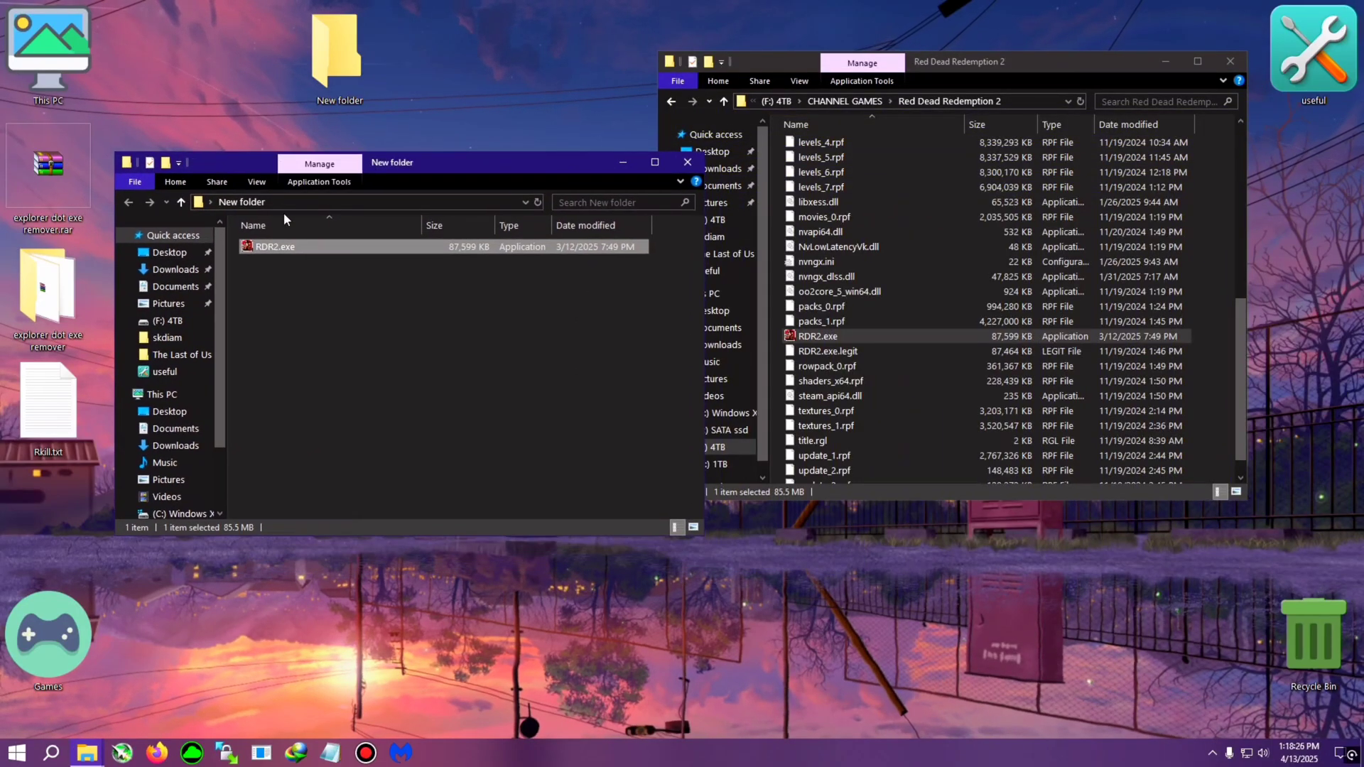
Copy byte_stinker_3.exe from the byte_stinker_3 folder into New folder
double_click(63, 293)
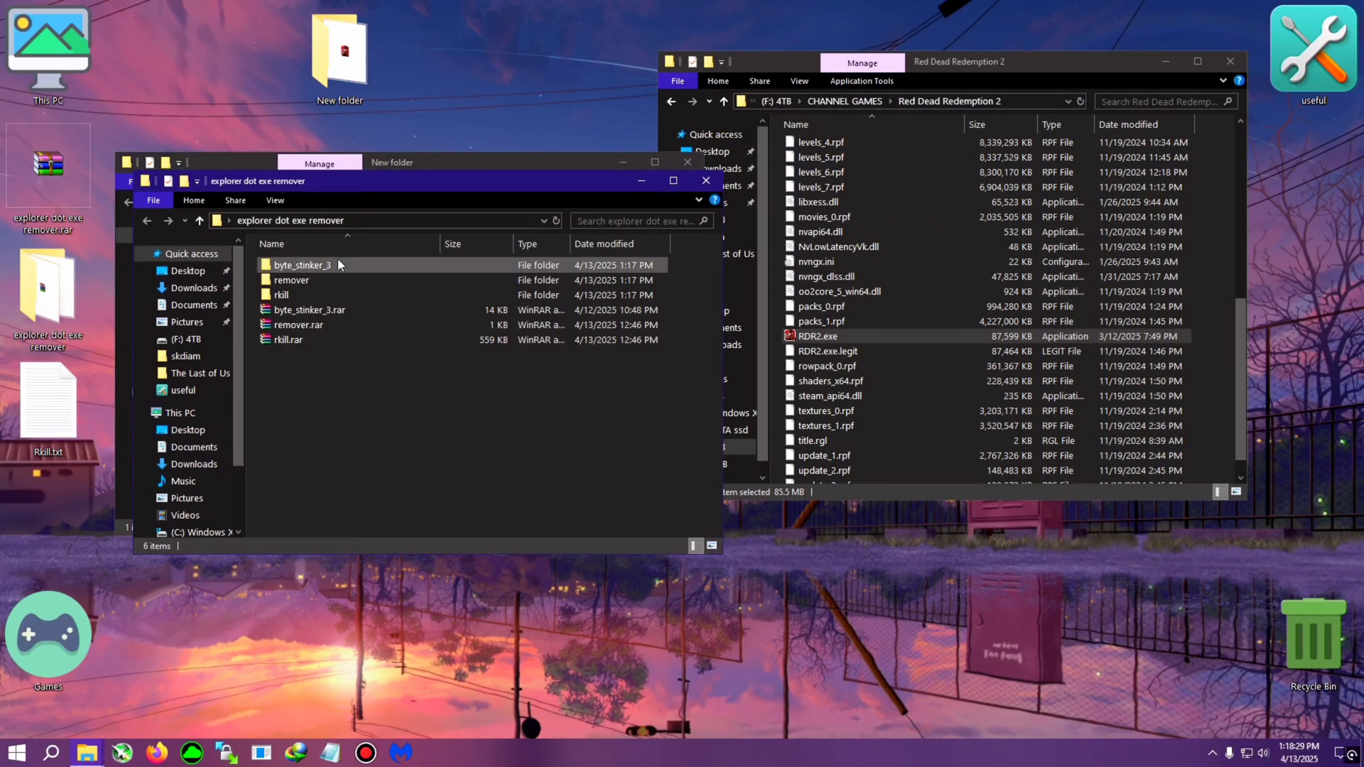
drag(440, 197, 1068, 125)
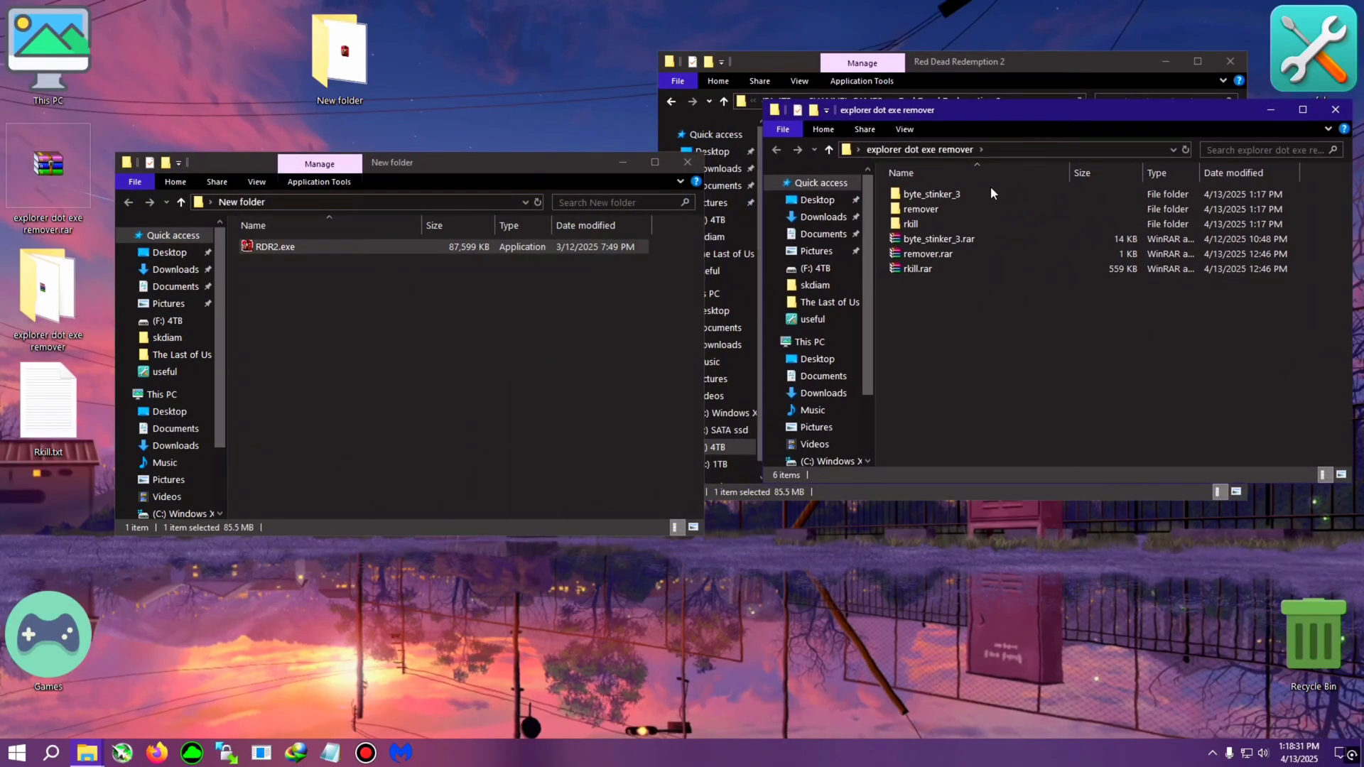
double_click(929, 198)
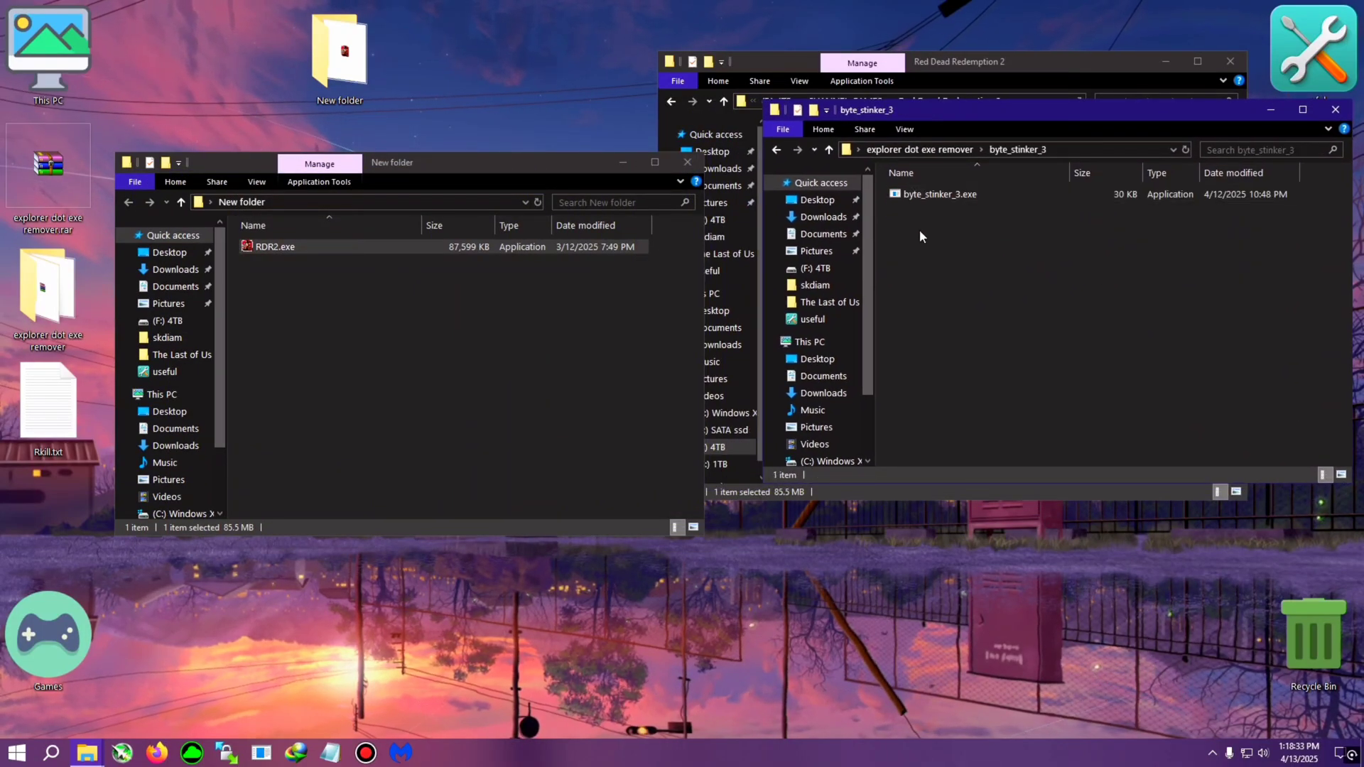
right_click(935, 200)
click(972, 473)
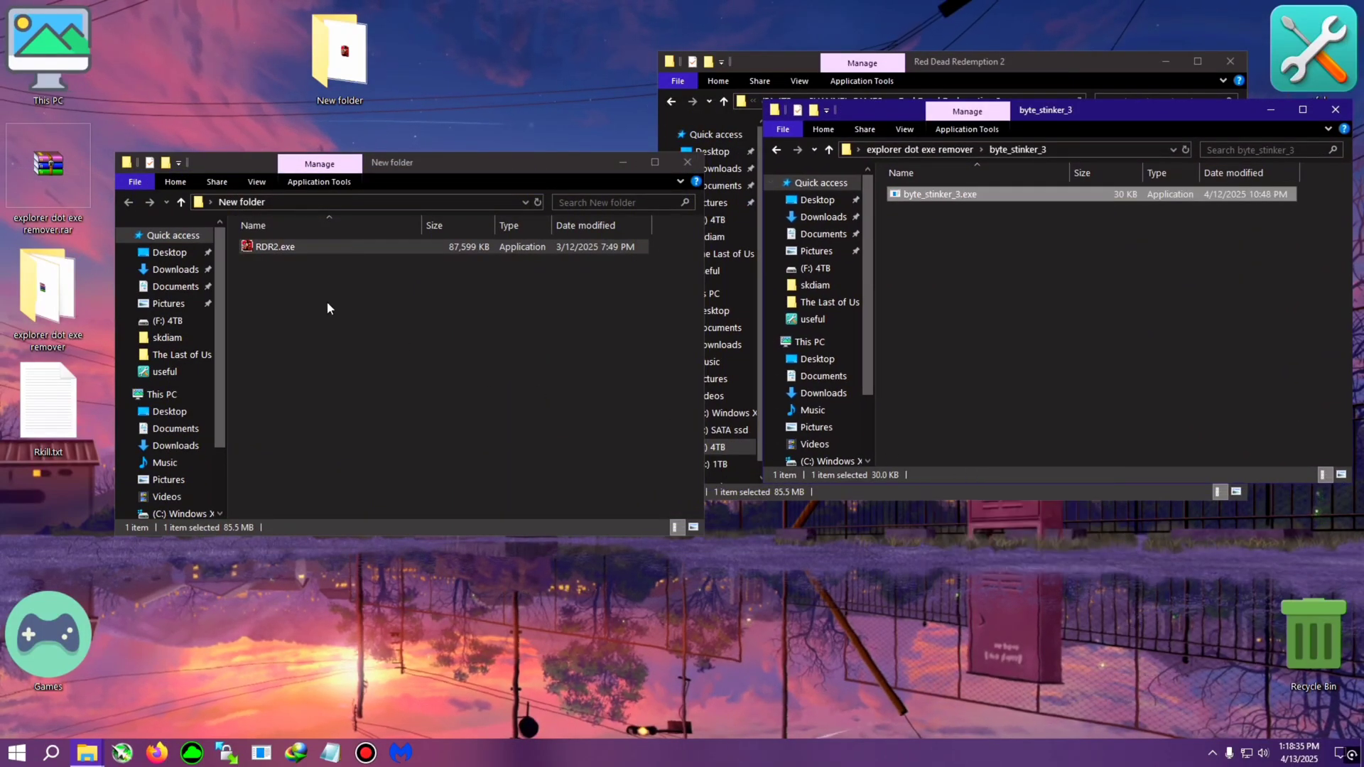
right_click(317, 296)
click(448, 395)
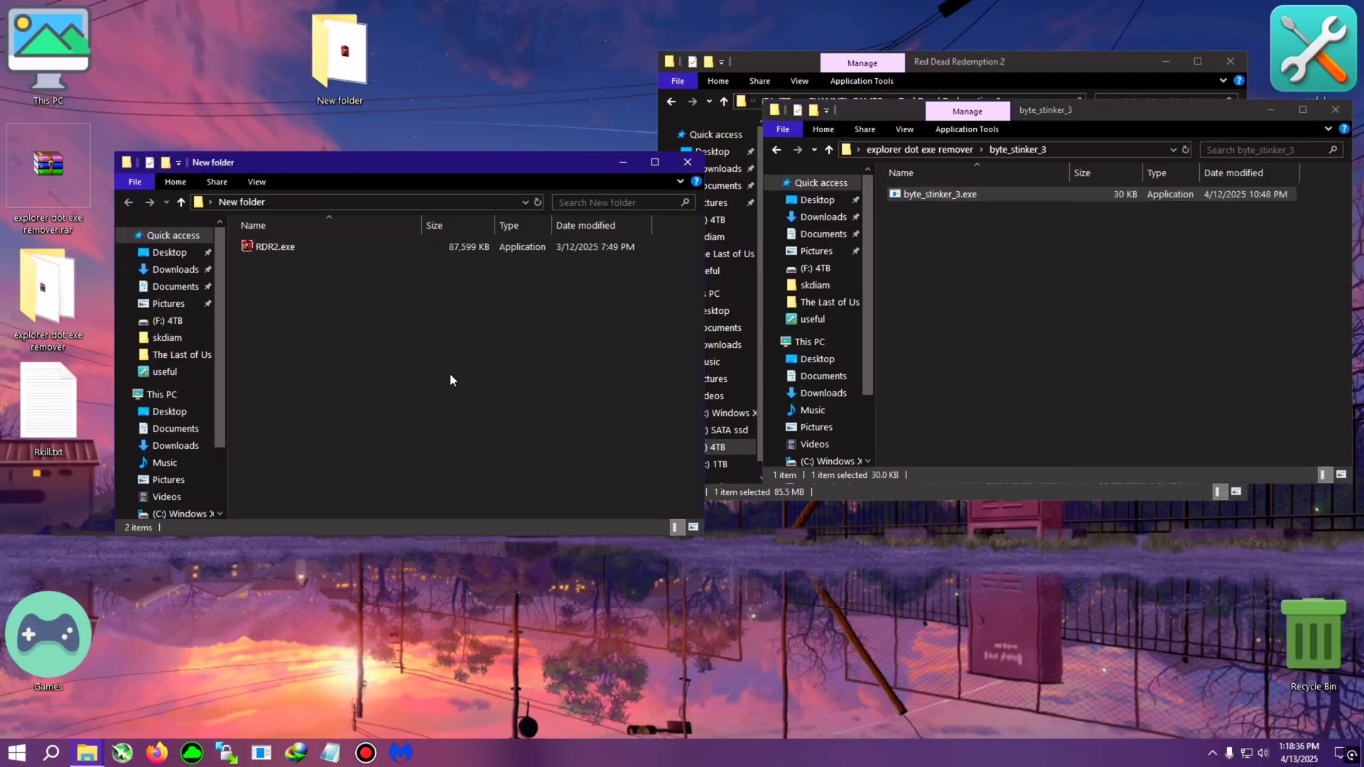
Close the byte_stinker_3 window and rename byte_stinker_3.exe to b.exe
click(1335, 110)
drag(455, 163, 531, 162)
click(368, 245)
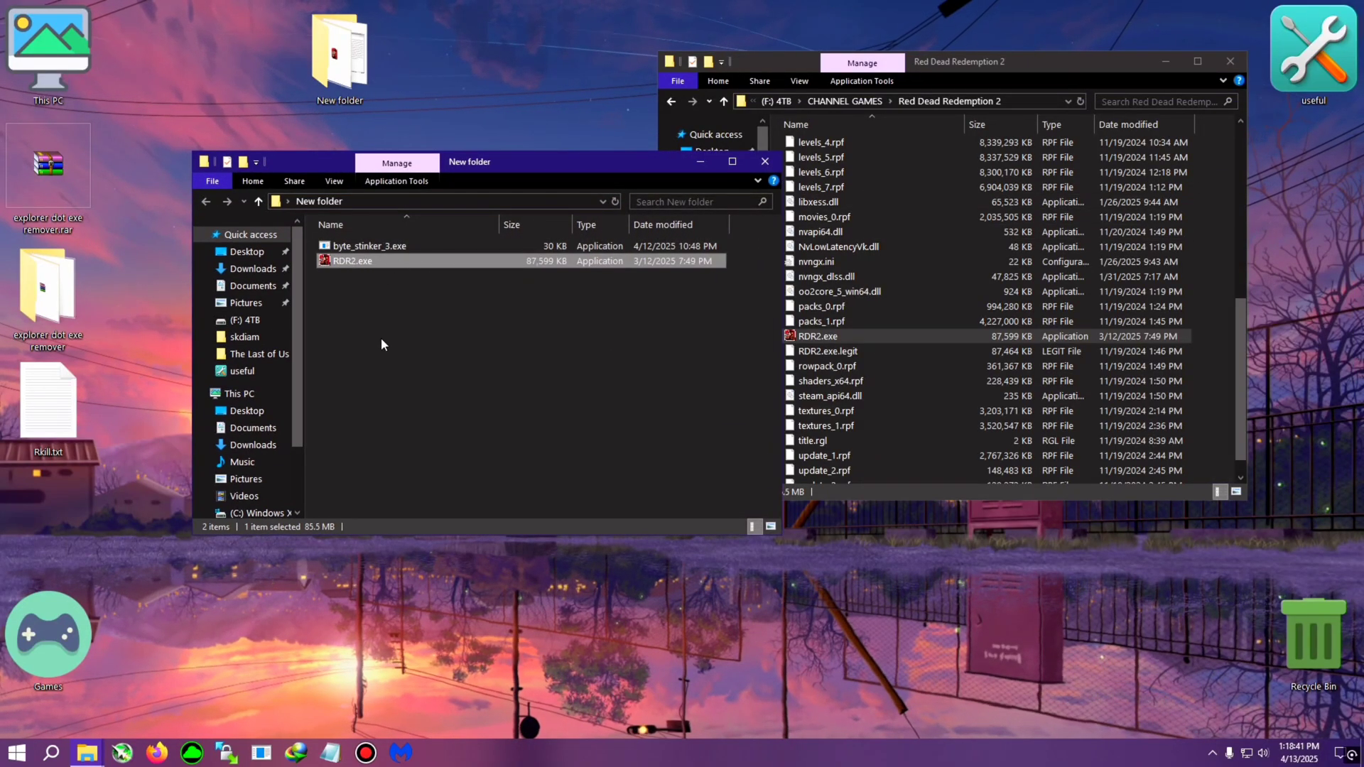
click(440, 338)
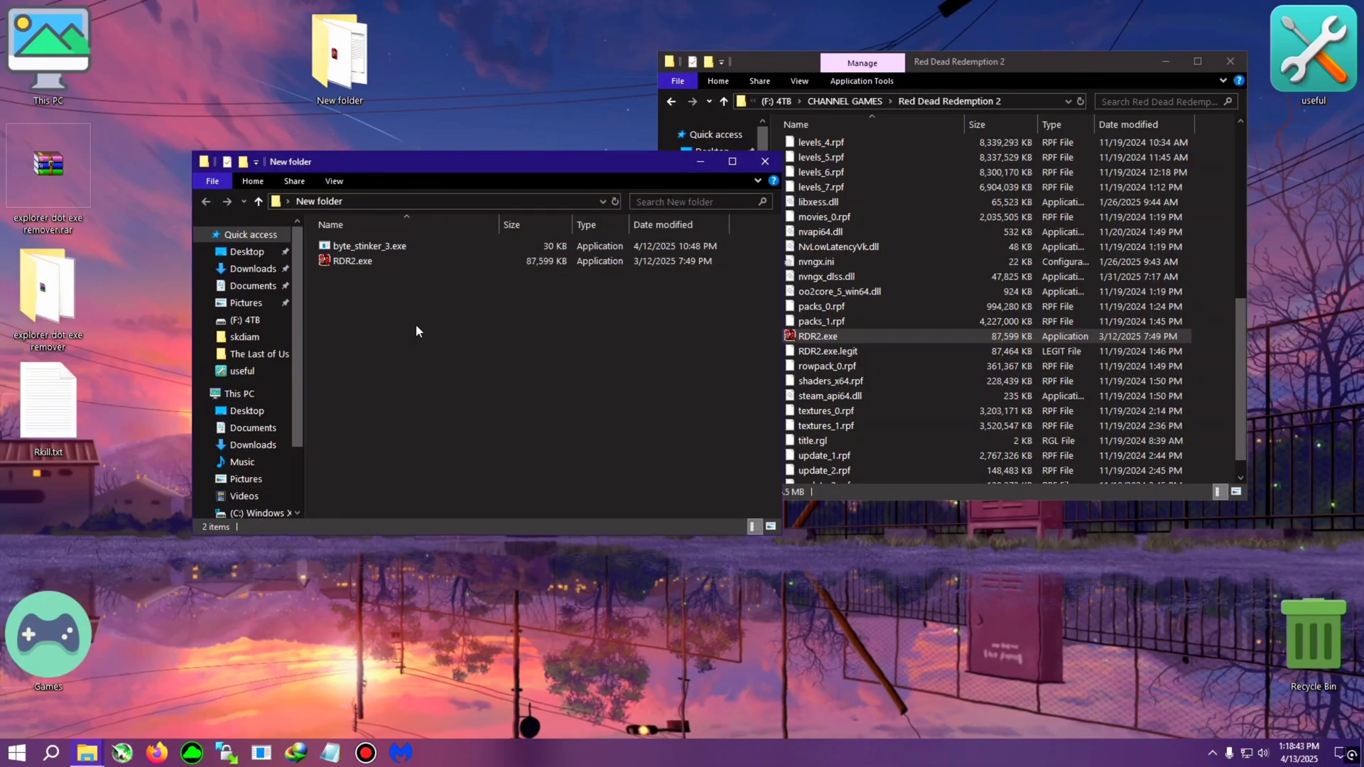
click(402, 247)
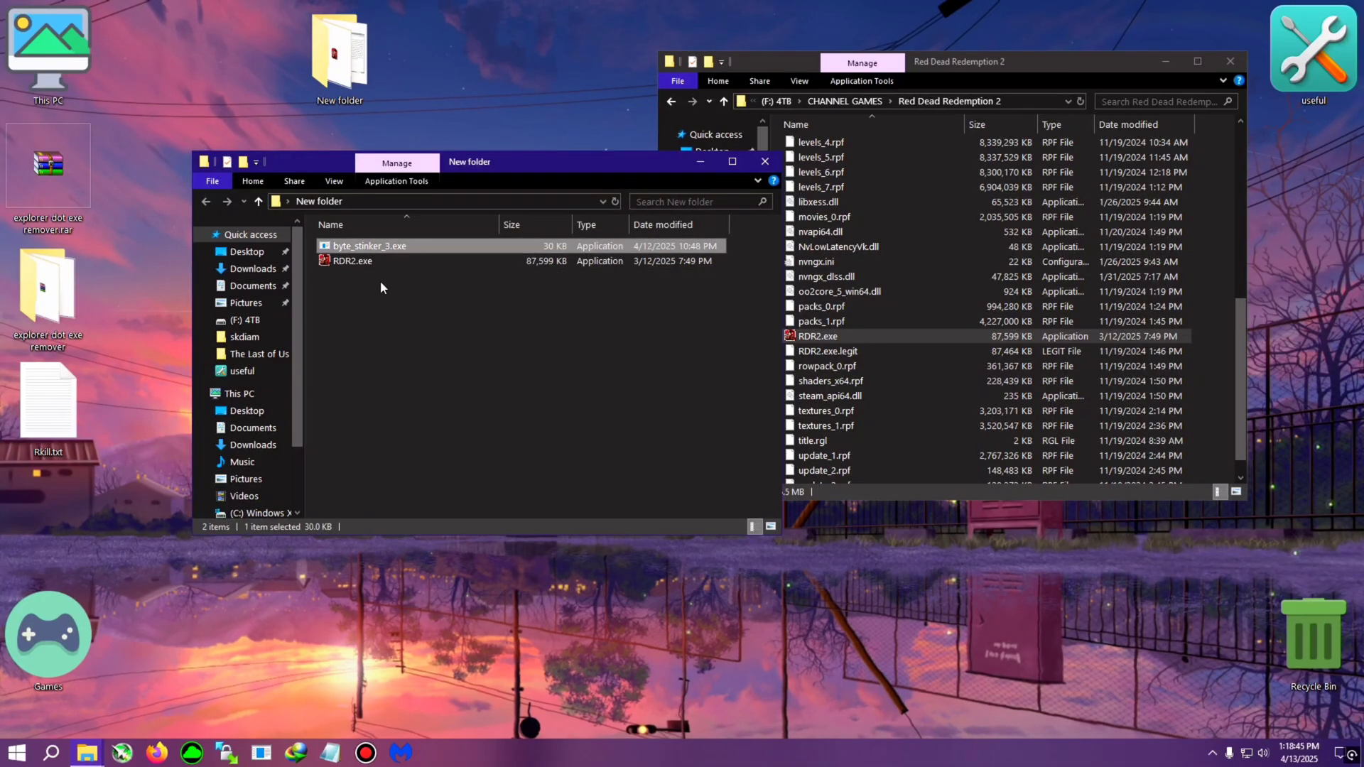
key(F2)
text(b)
click(383, 312)
Rename RDR2.exe to r.exe
click(348, 265)
key(F2)
text(r)
click(409, 349)
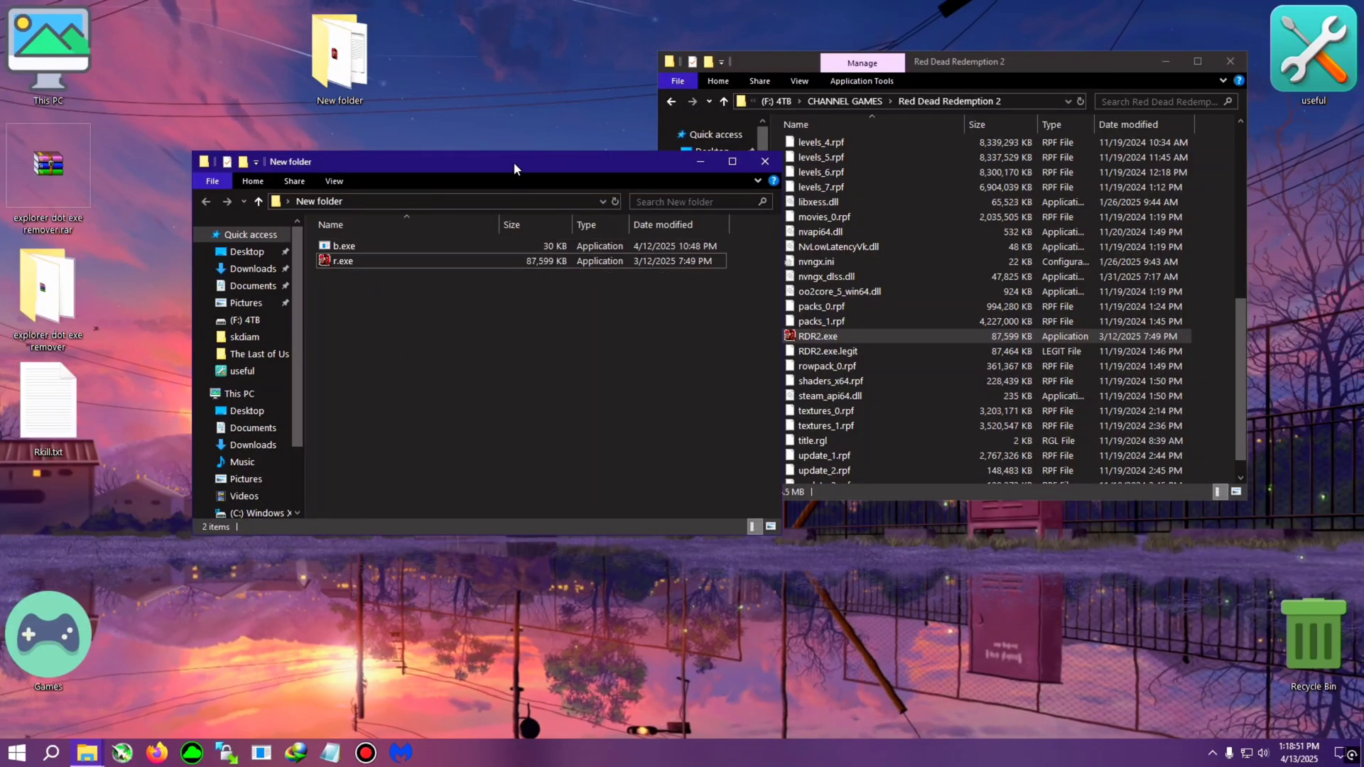
drag(513, 162, 509, 205)
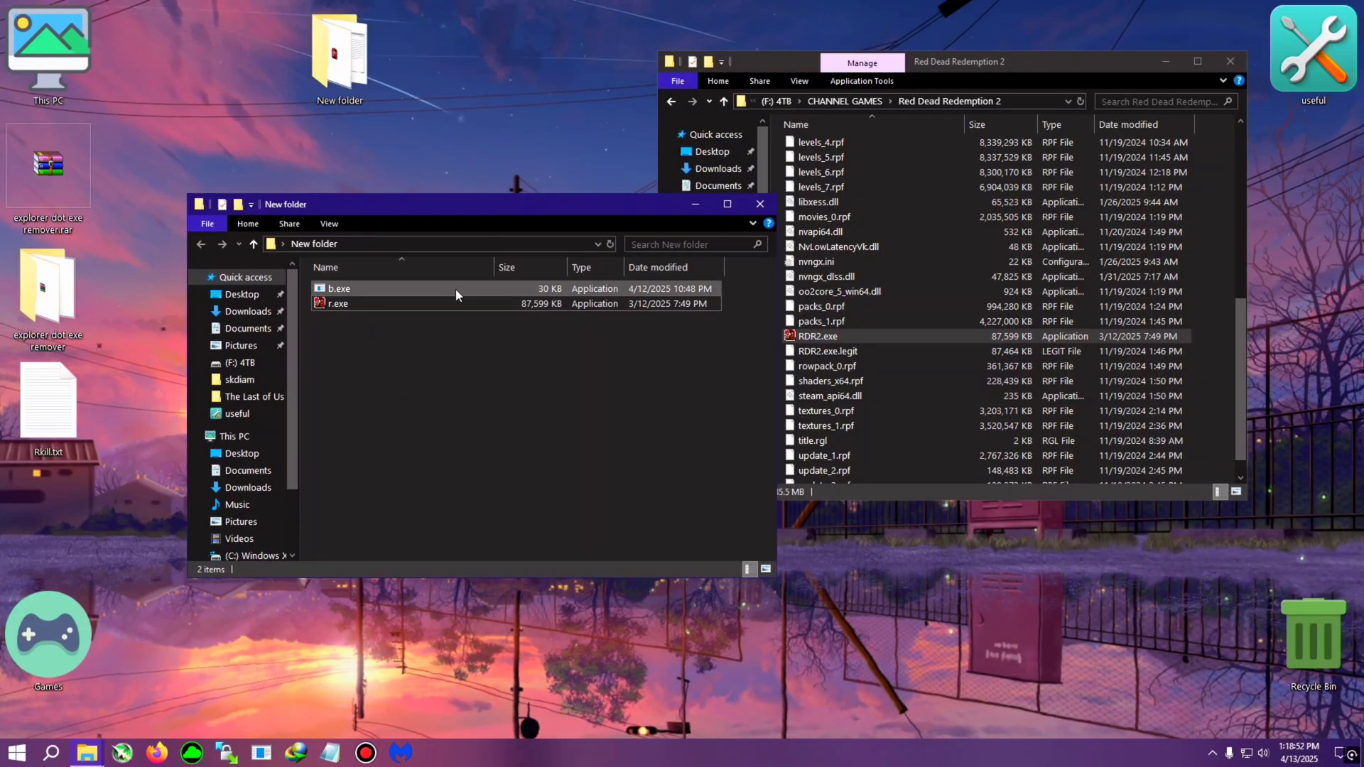
Launch cmd from New folder's address bar, arrange the windows, and enter b.exe at the prompt
click(425, 244)
text(cmd)
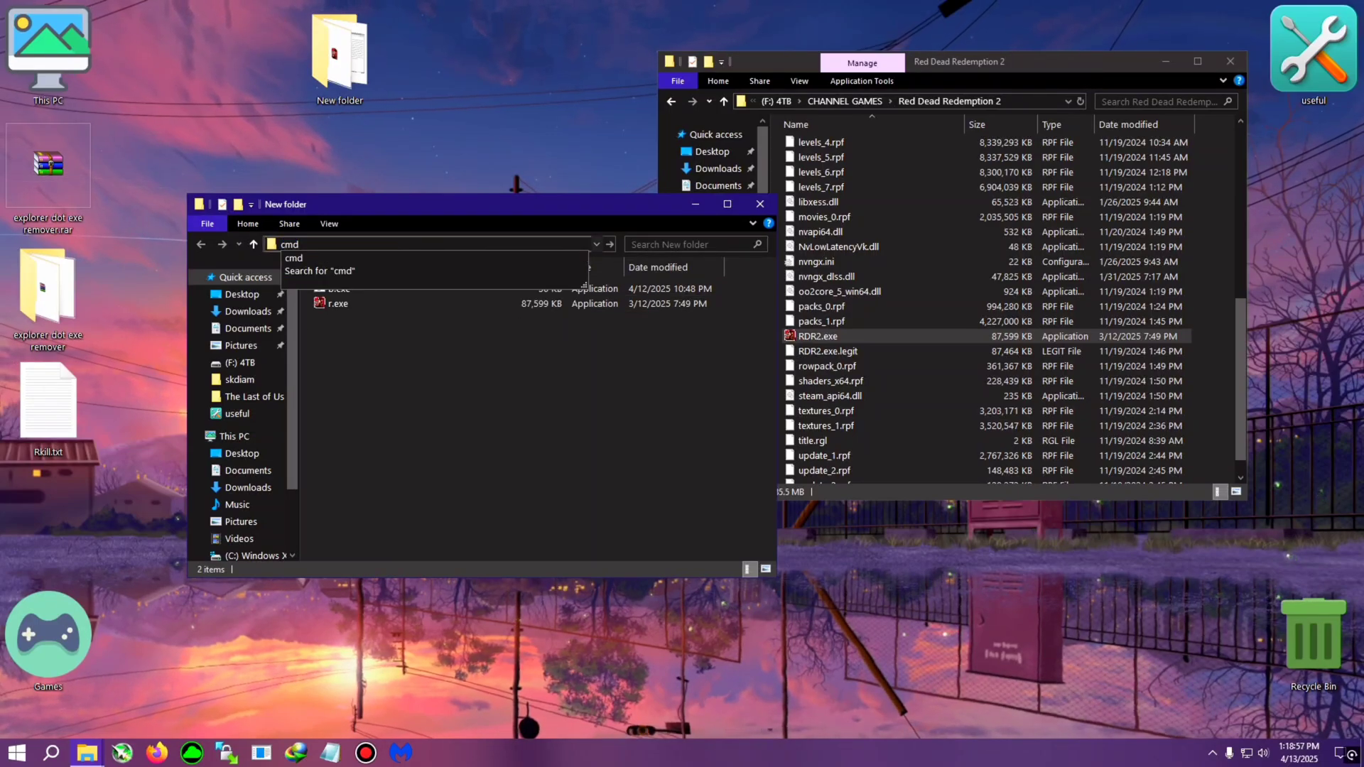
key(Return)
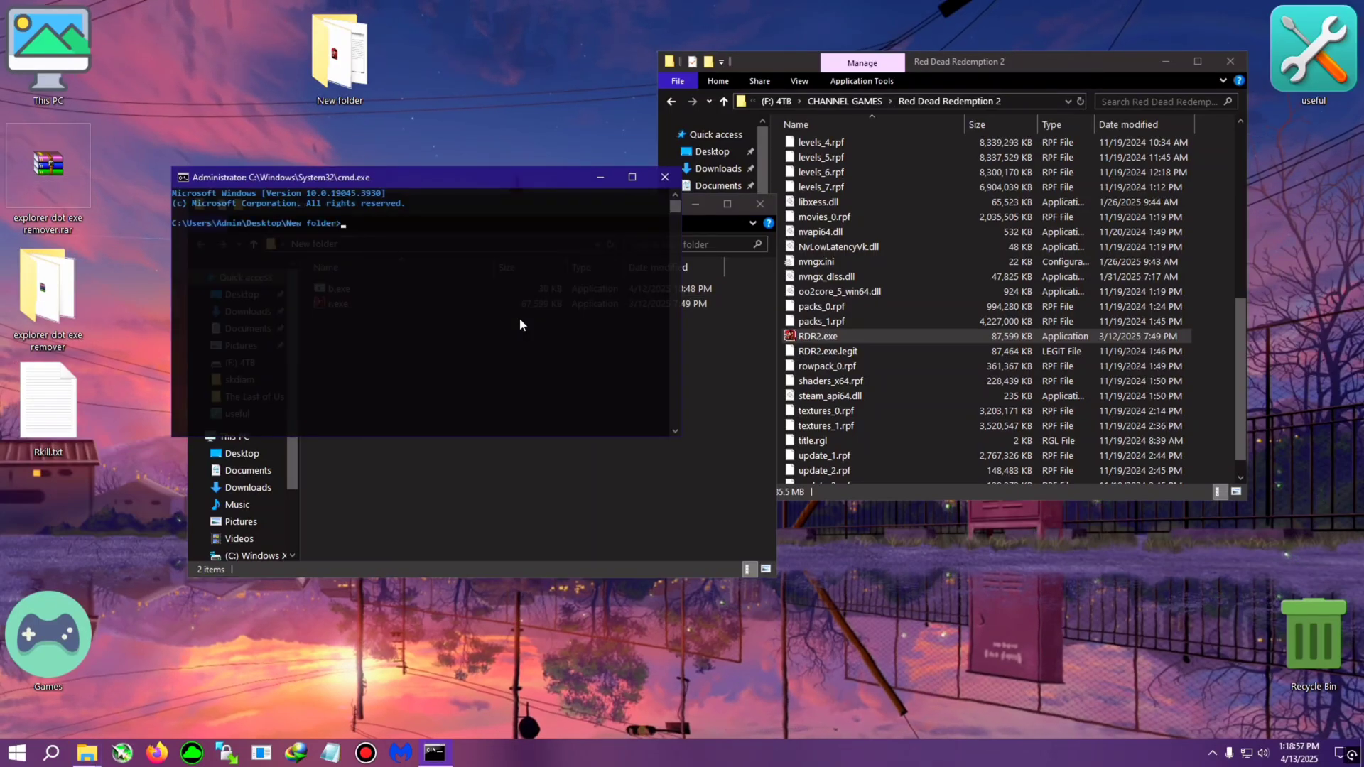
drag(503, 177, 350, 307)
click(396, 274)
drag(462, 206, 838, 240)
click(353, 309)
drag(352, 309, 401, 246)
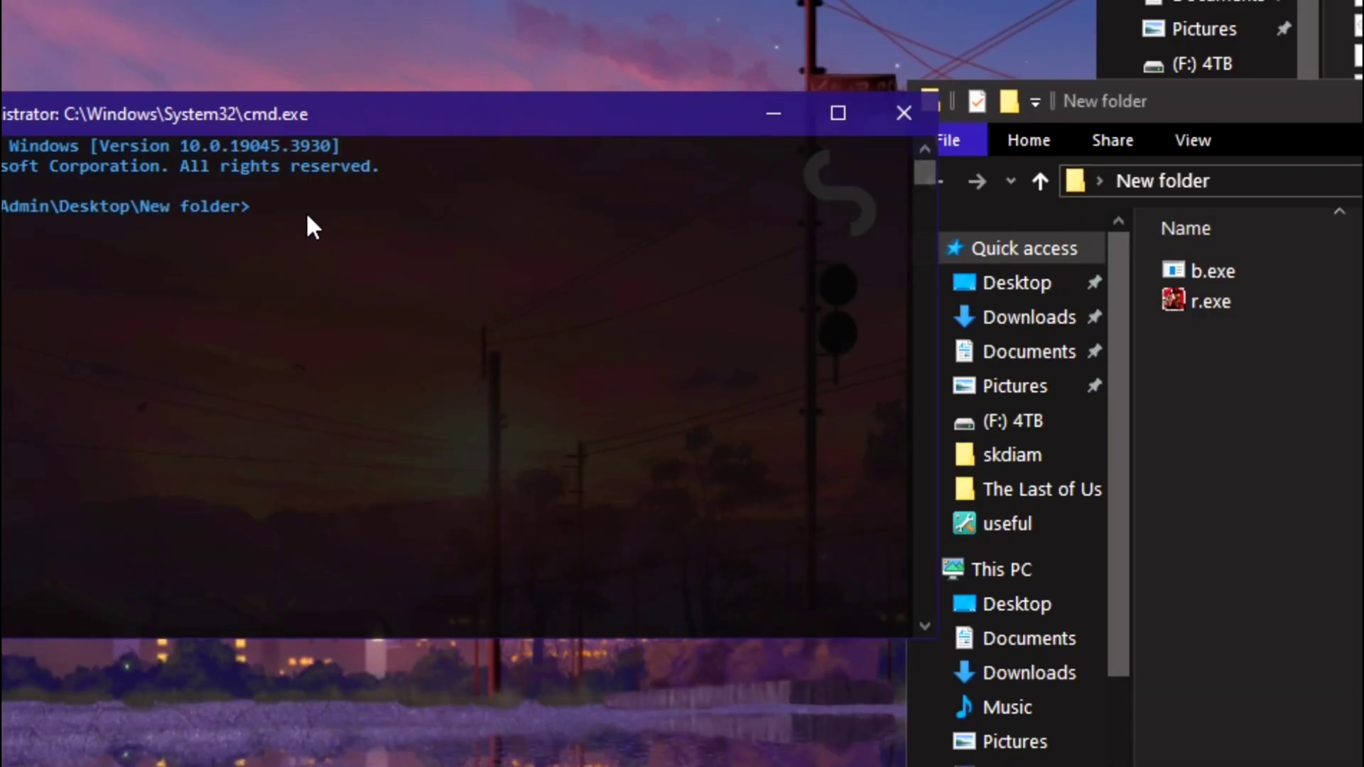
text(b.exe r.exe clean.exe)
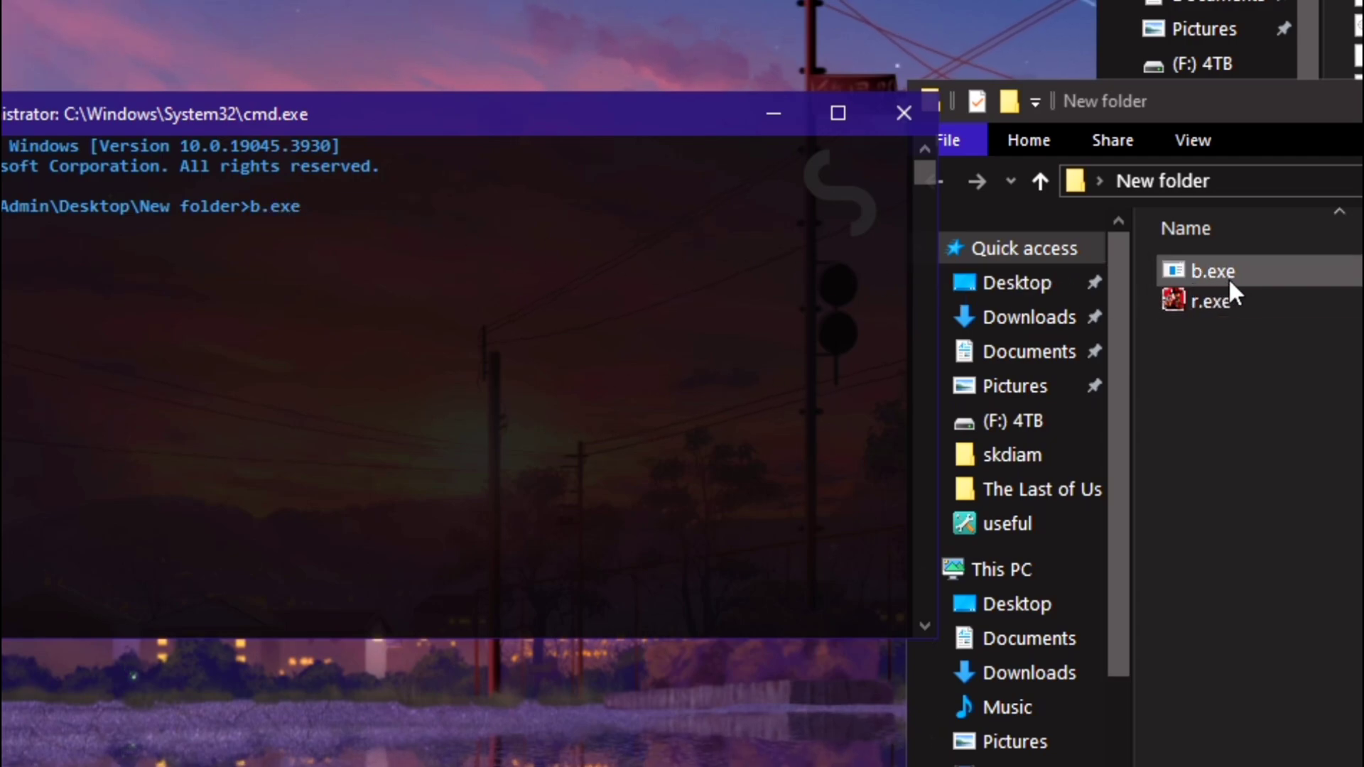
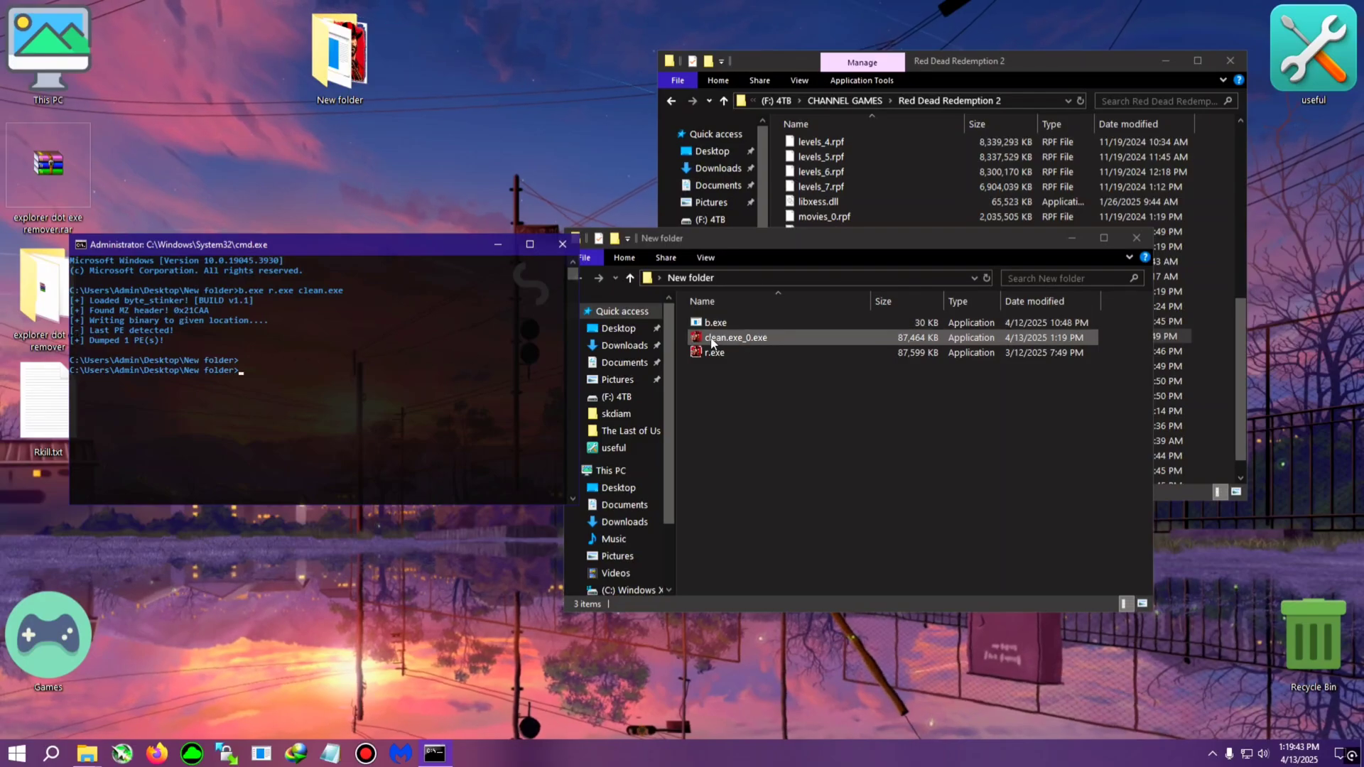
Check clean.exe_0.exe's Properties Details: Red Dead Redemption 2, version 1.0.1491.50, original filename RDR2.exe
click(719, 344)
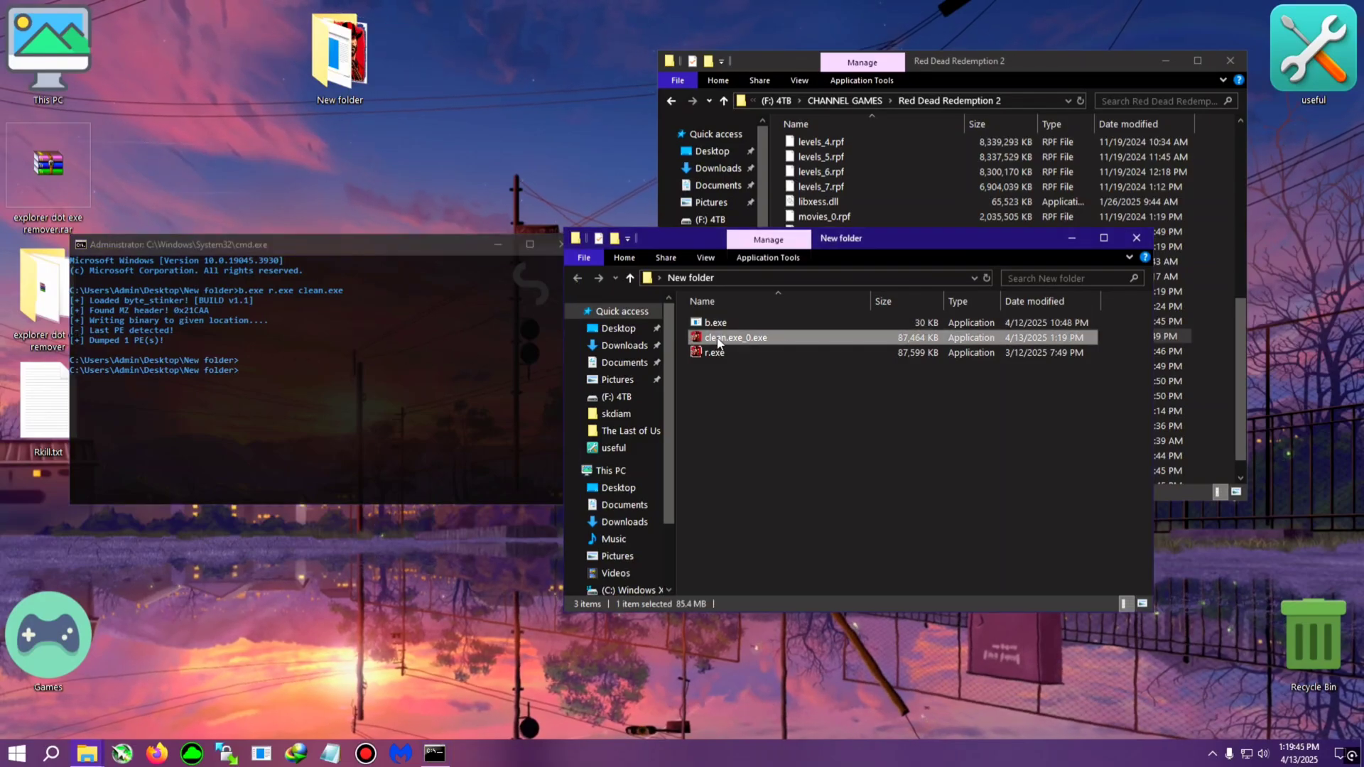
right_click(719, 344)
click(753, 694)
drag(837, 348, 327, 296)
click(355, 319)
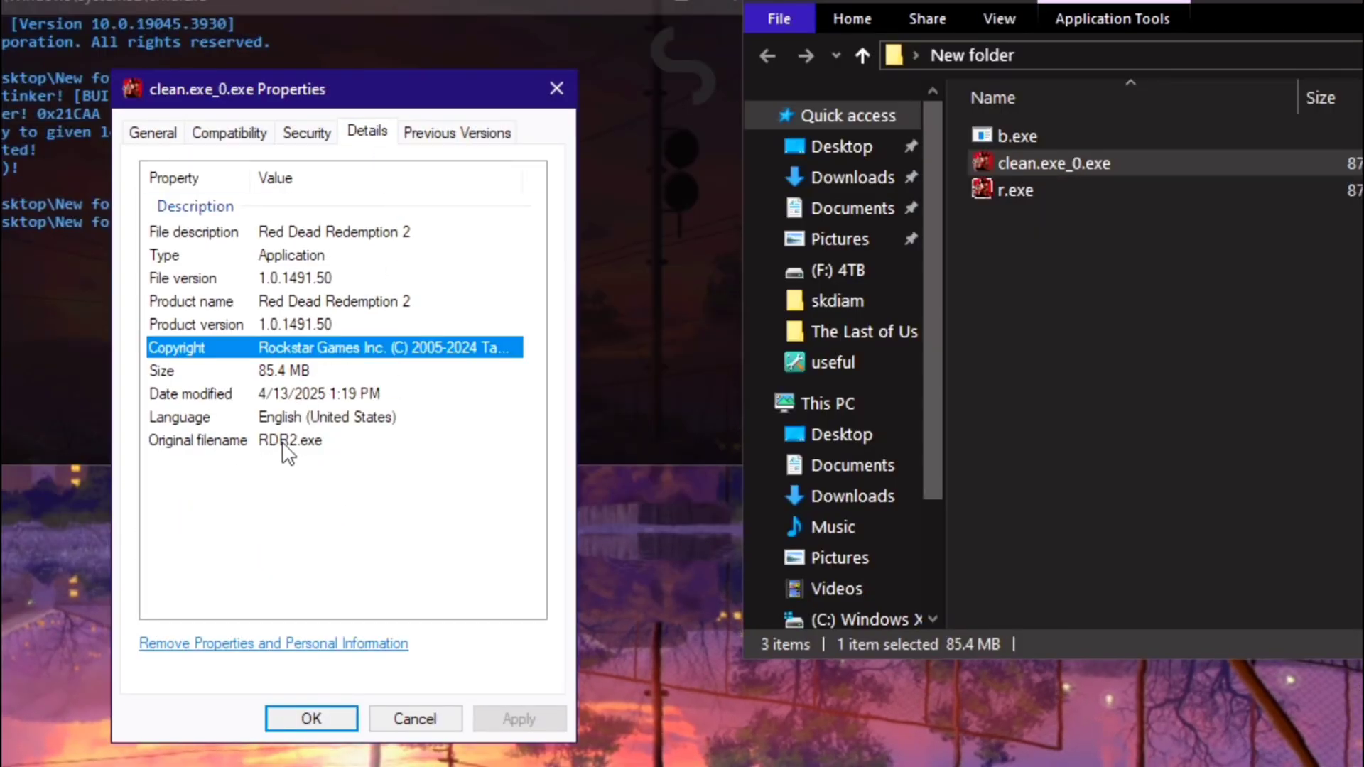
click(282, 444)
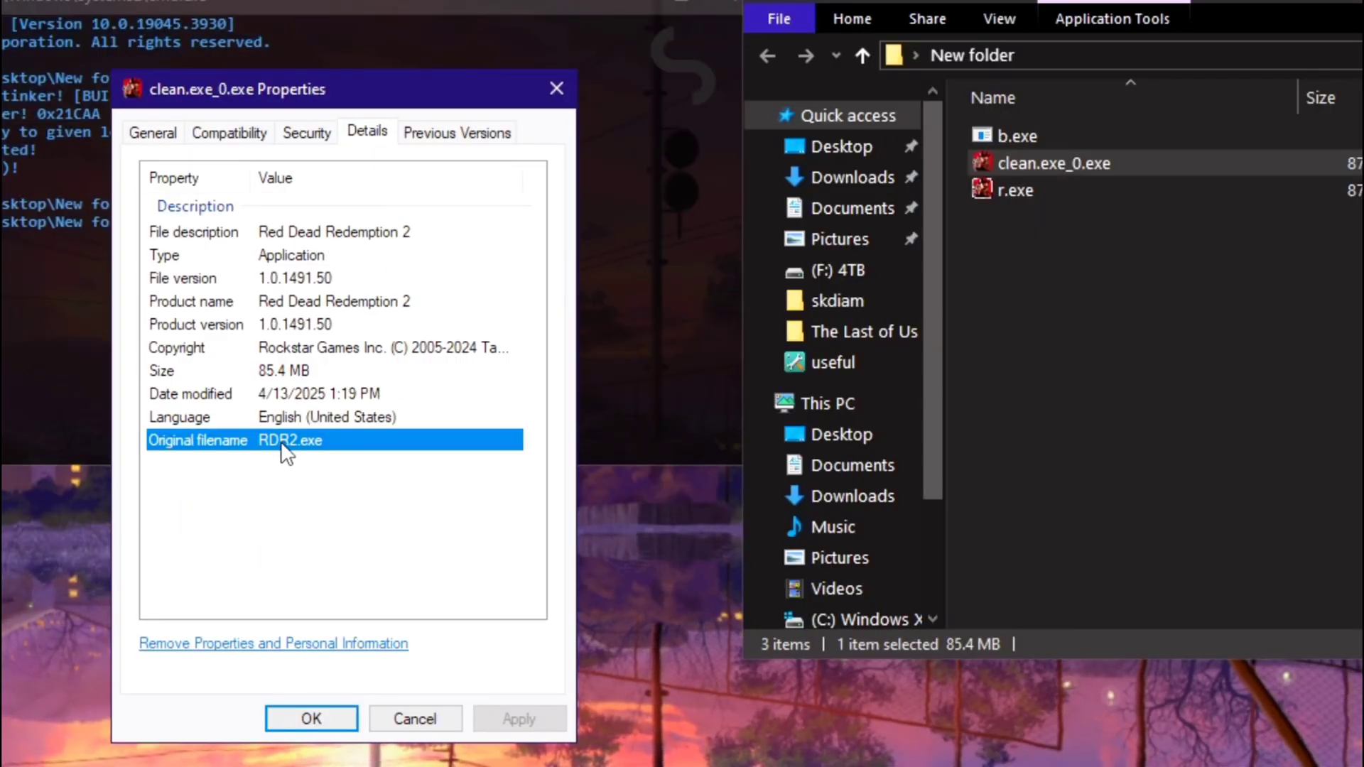
Confirm r.exe's original filename is TJprojMain.exe in its Properties Details, then select r.exe
right_click(1020, 189)
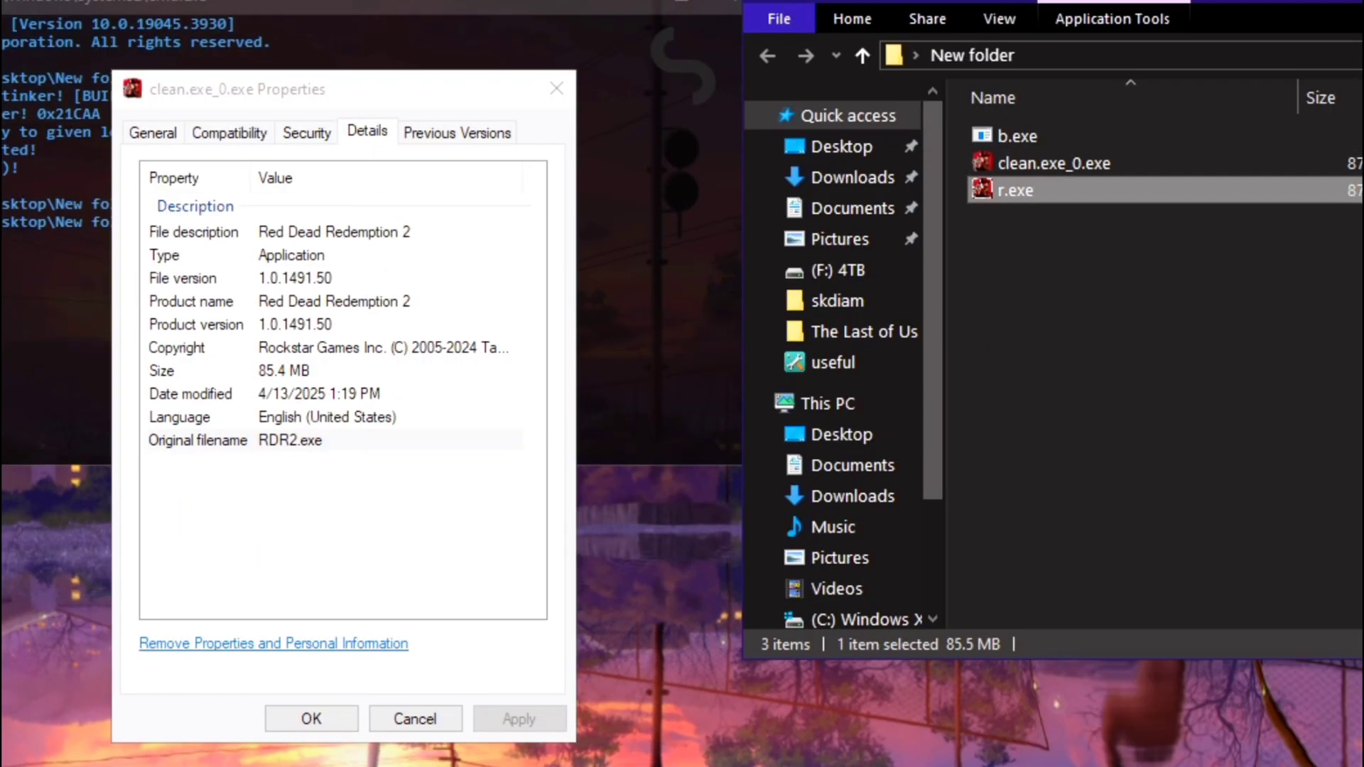
click(1307, 254)
drag(1267, 213, 895, 127)
click(868, 480)
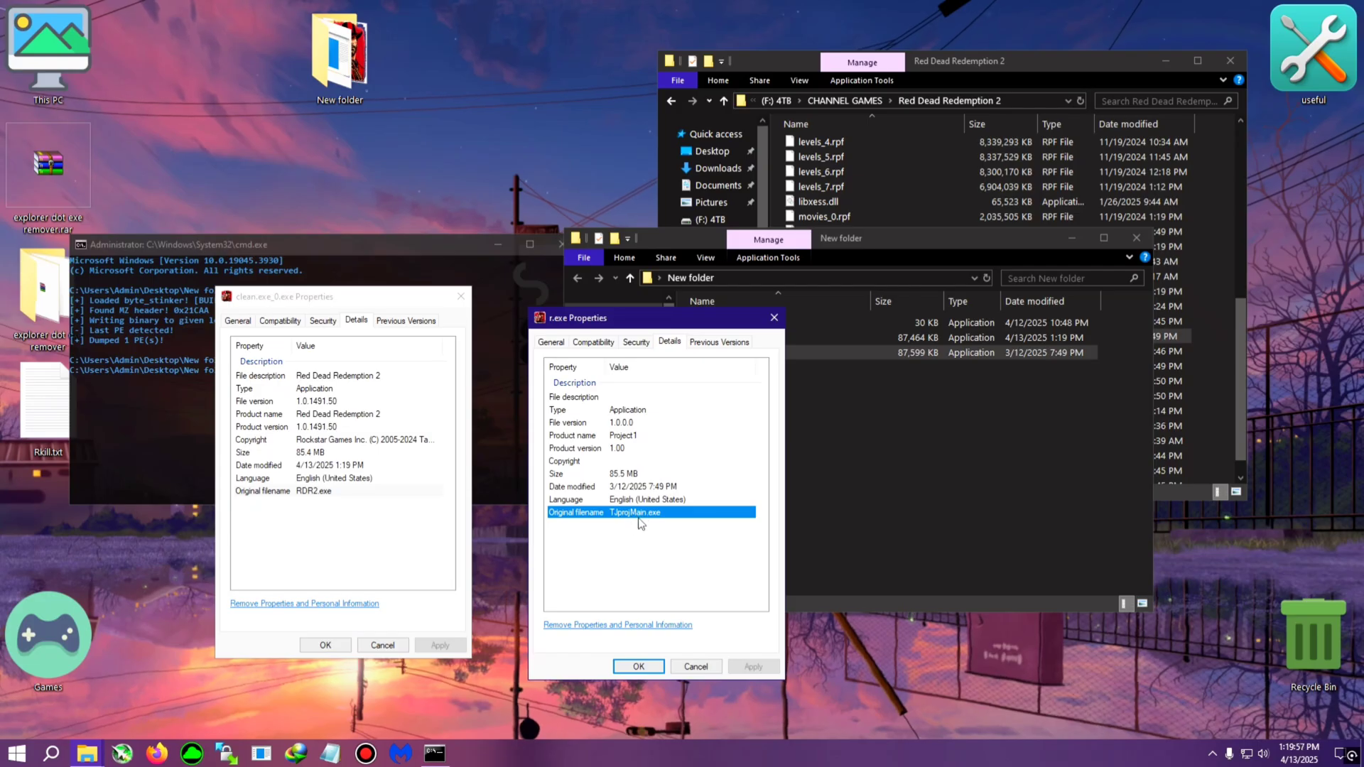
click(641, 665)
drag(853, 240, 661, 237)
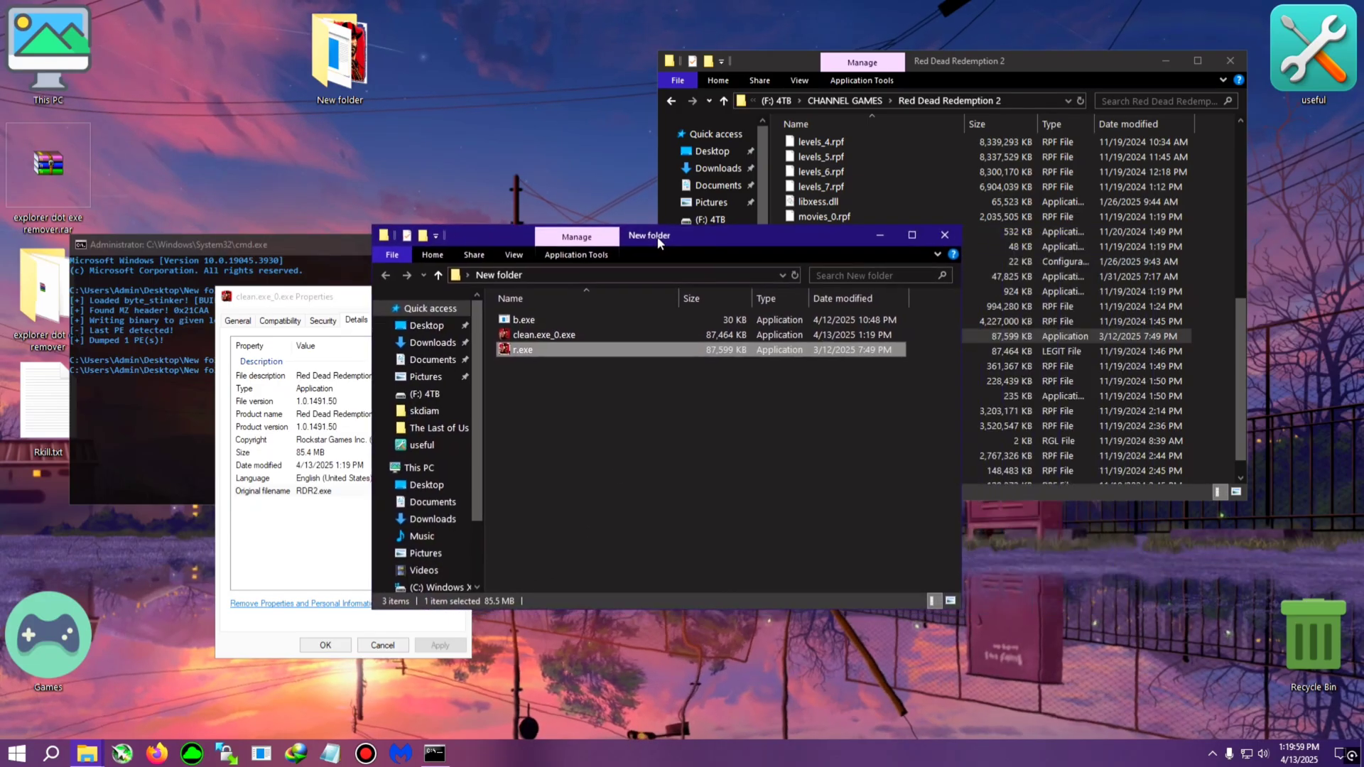
click(561, 349)
Delete r.exe from New folder and copy clean.exe_0.exe
key(Delete)
click(530, 339)
right_click(530, 336)
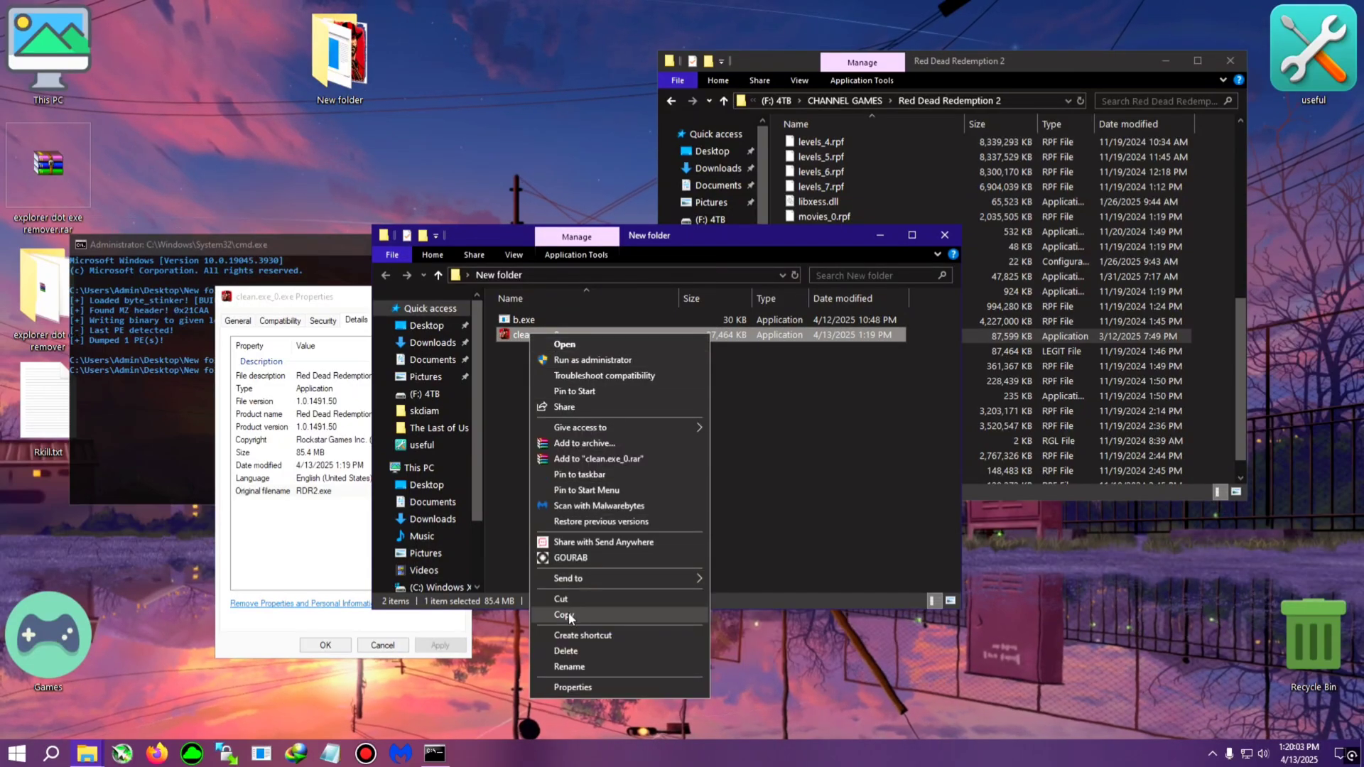
click(838, 531)
Delete the infected RDR2.exe from the Red Dead Redemption 2 folder and paste clean.exe_0.exe there
click(1188, 335)
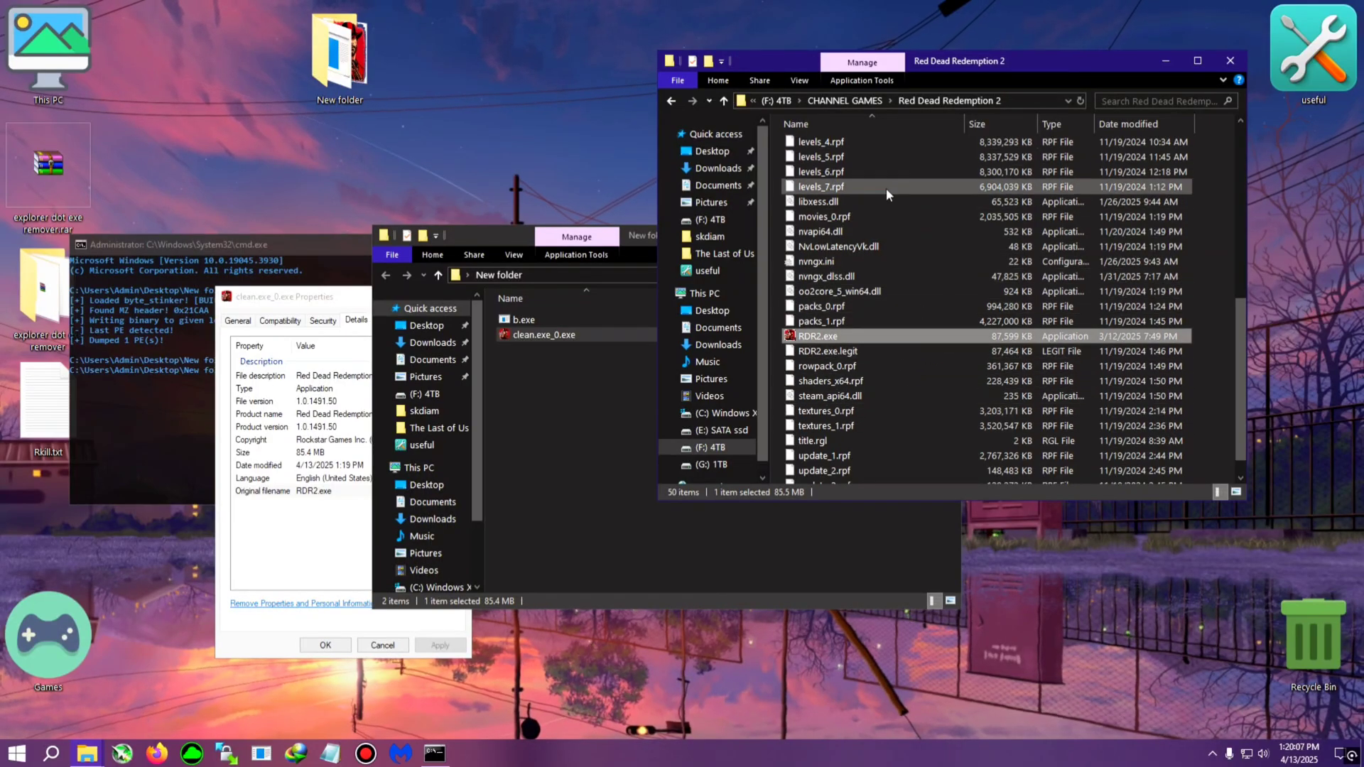
key(Delete)
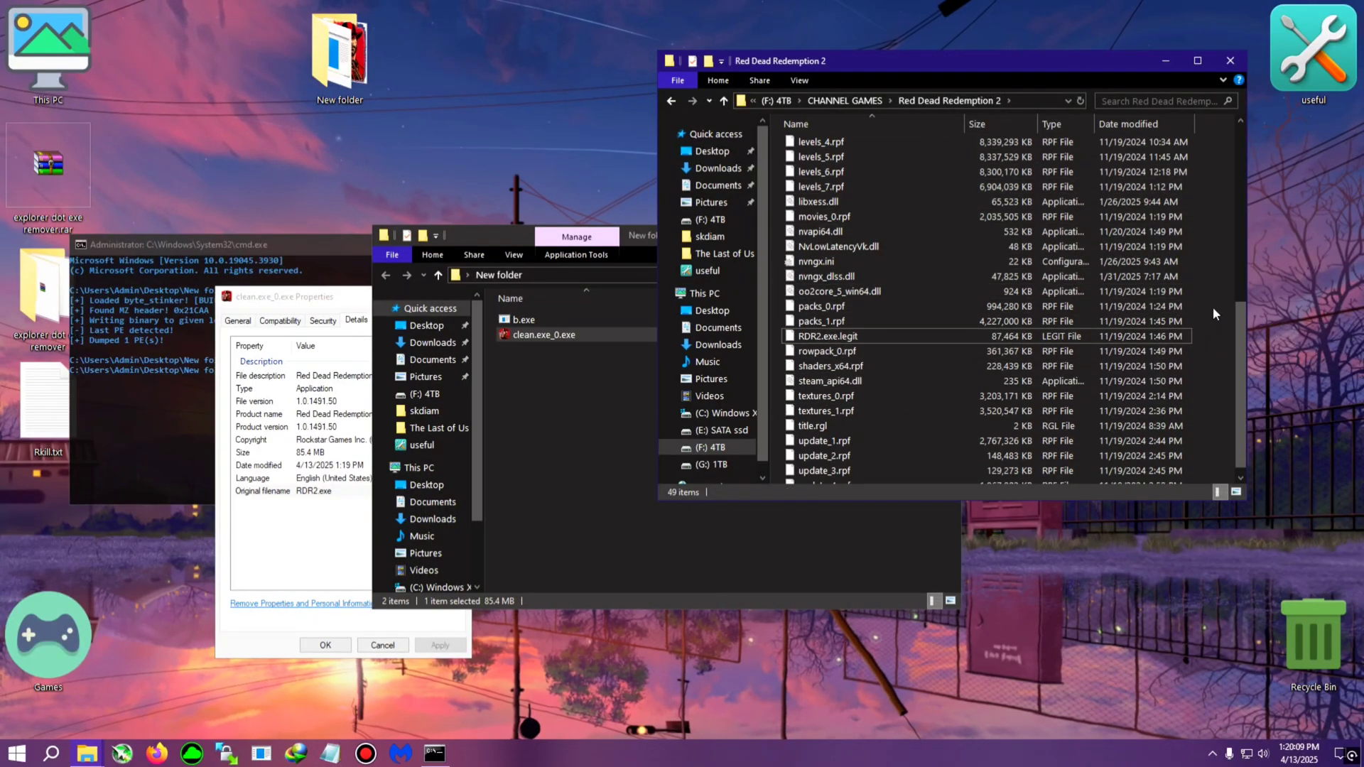
right_click(1212, 307)
mouse_move(1212, 348)
click(1232, 404)
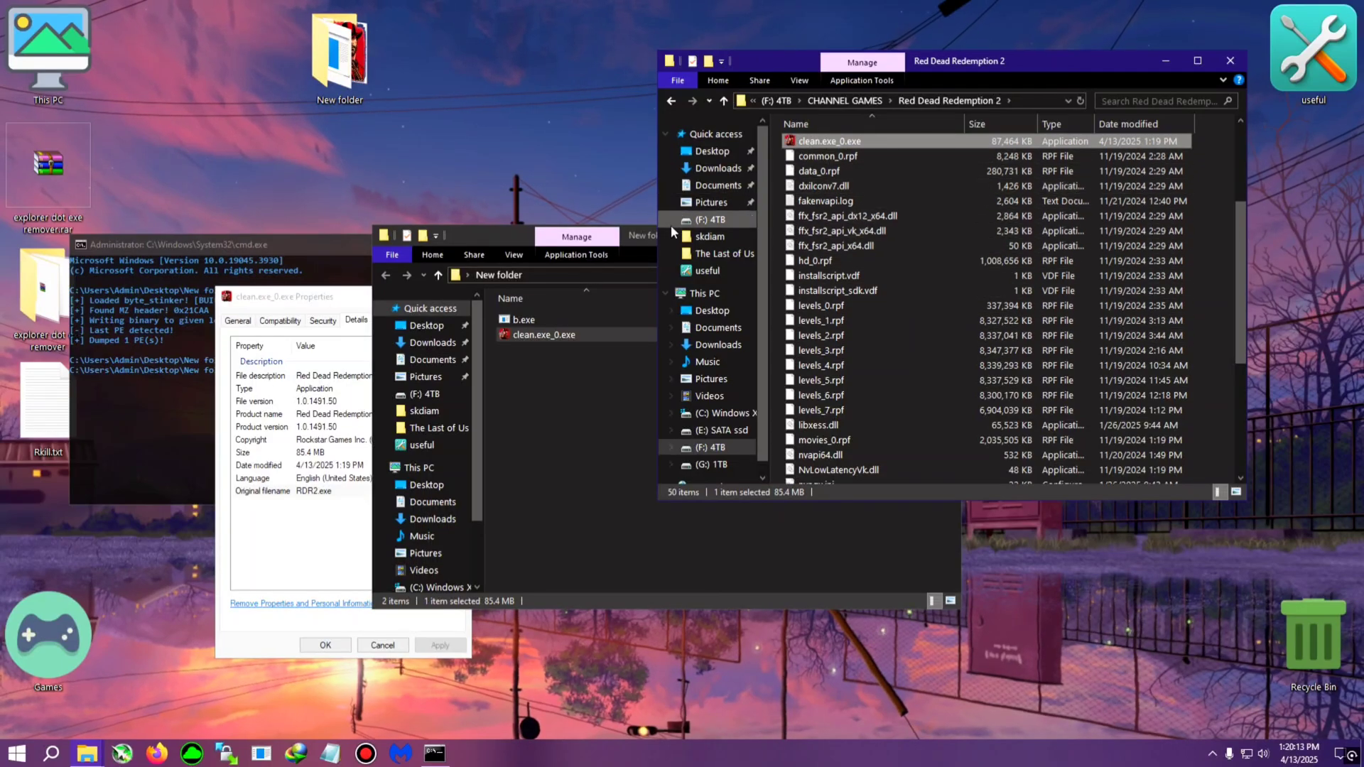
Close the New folder window, the clean.exe_0.exe Properties and the command prompt
drag(487, 243, 391, 363)
click(848, 356)
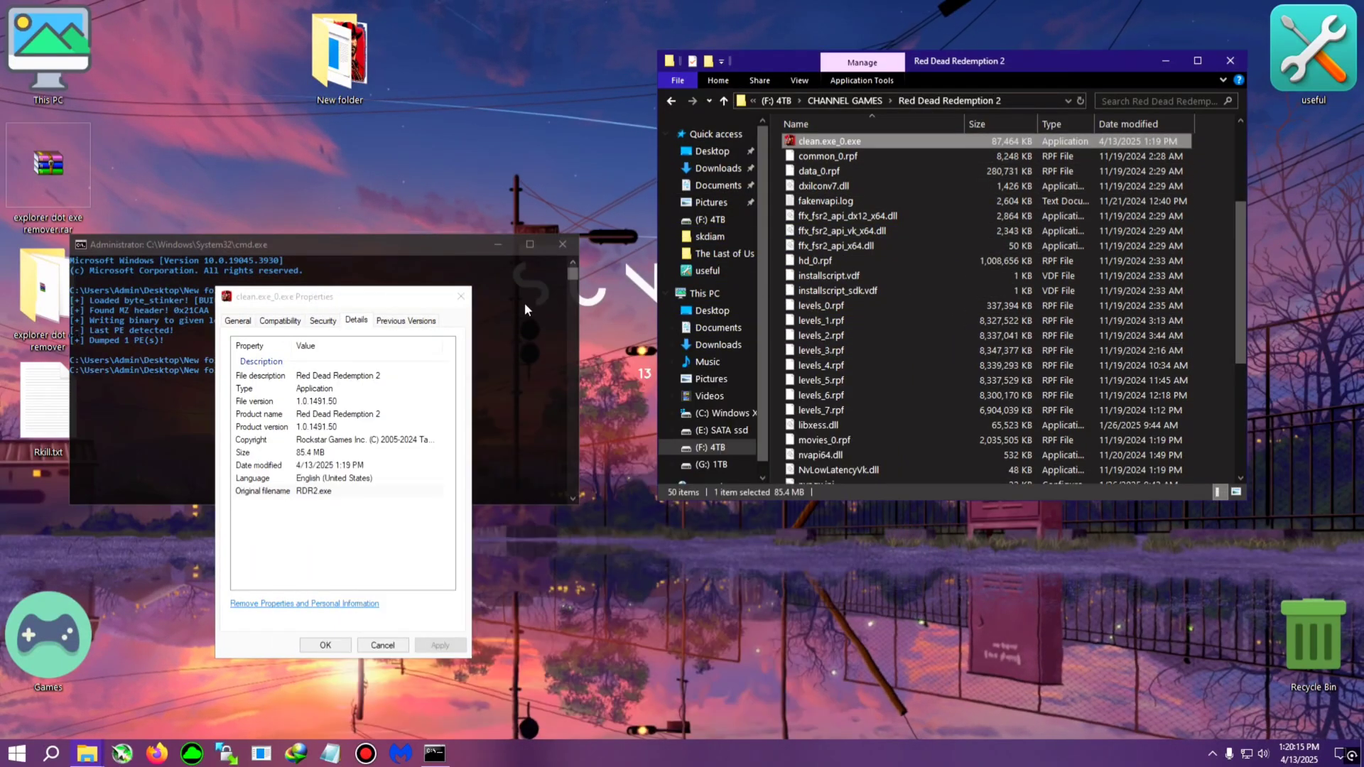
click(461, 296)
click(563, 245)
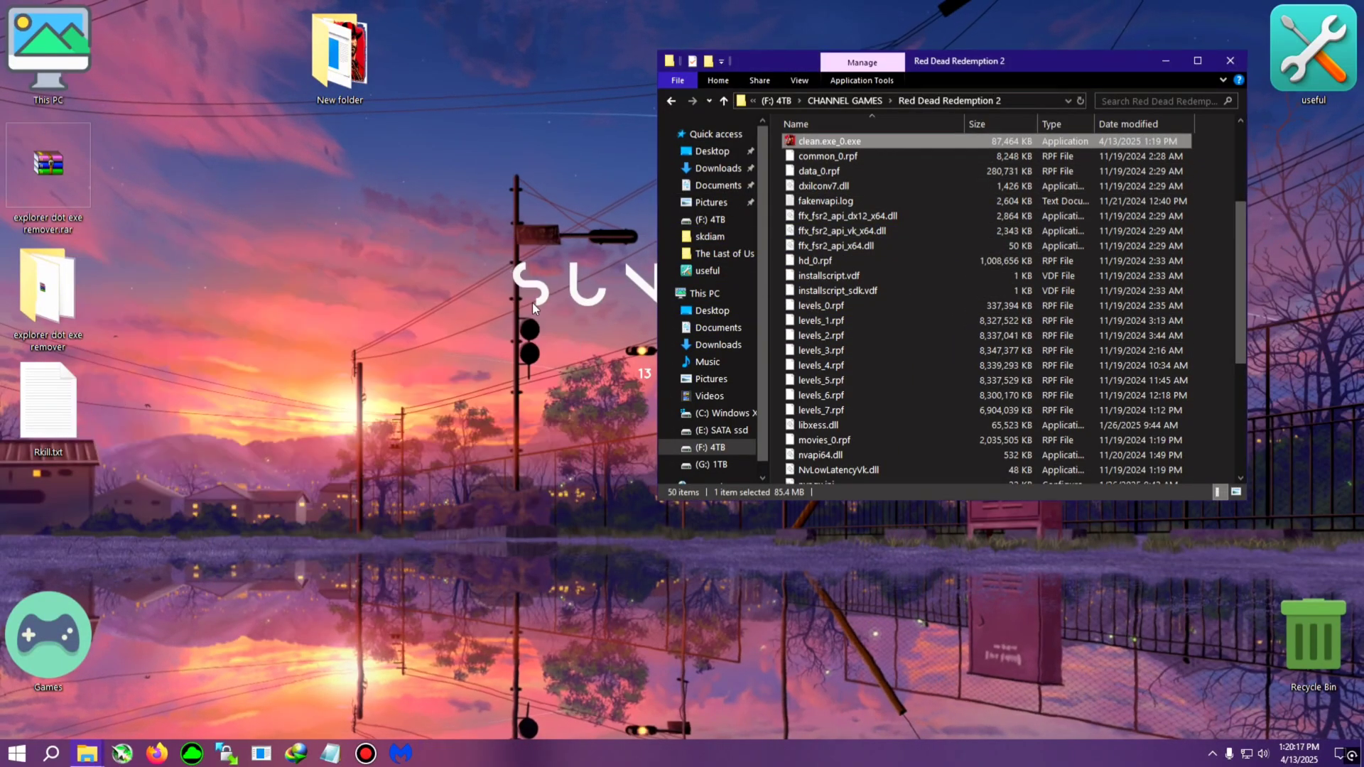